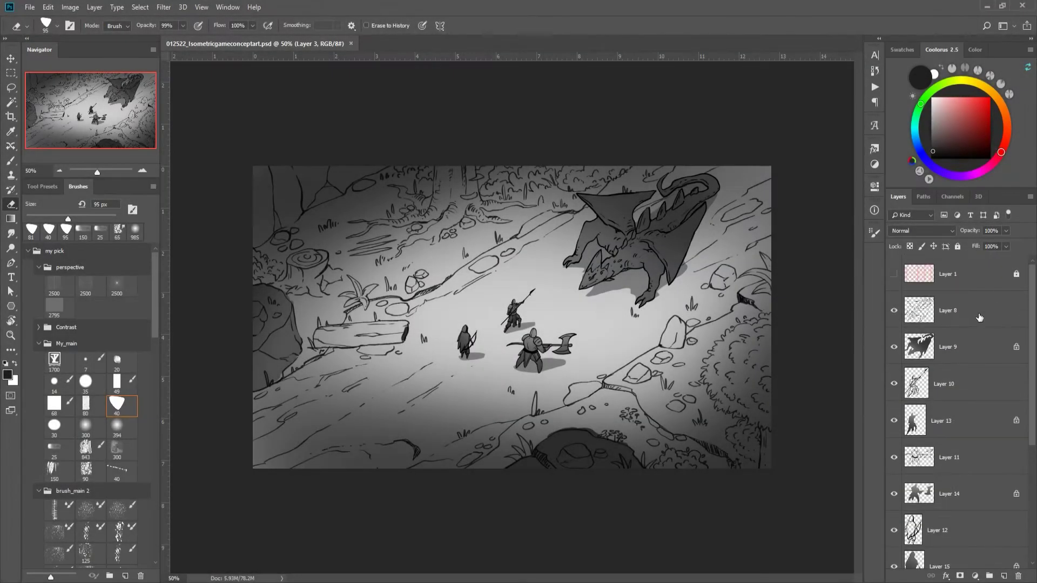
# Step: Group Layers 2, 17 and 3 into Group 1, add empty Layer 18 inside, and choose mid-green
pyautogui.scroll(-5, 1023, 317)
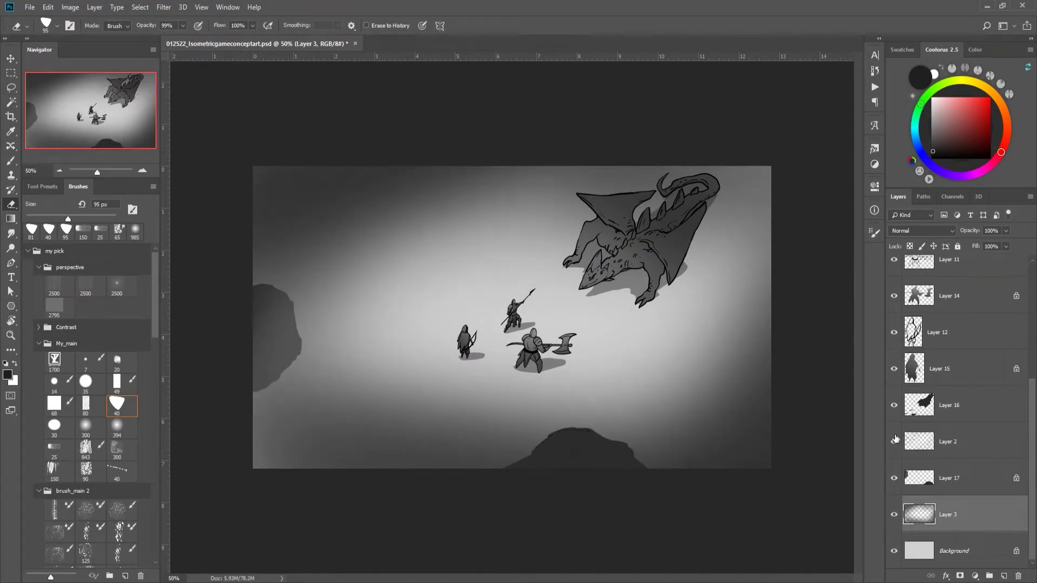
pyautogui.keyDown('shift'); pyautogui.click(983, 512); pyautogui.keyUp('shift')
pyautogui.hotkey('ctrl', 'g')
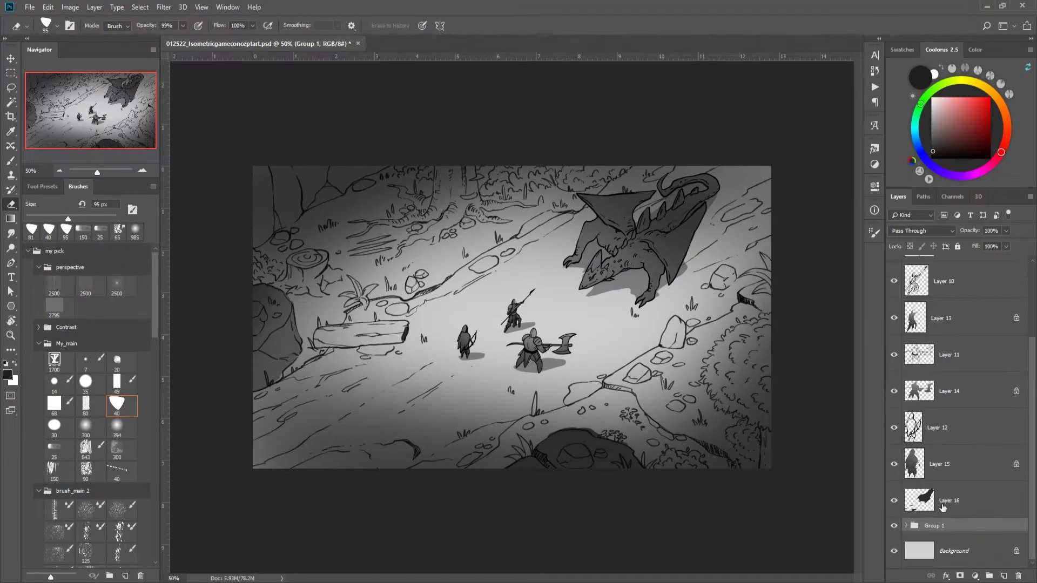
pyautogui.click(906, 526)
pyautogui.click(907, 444)
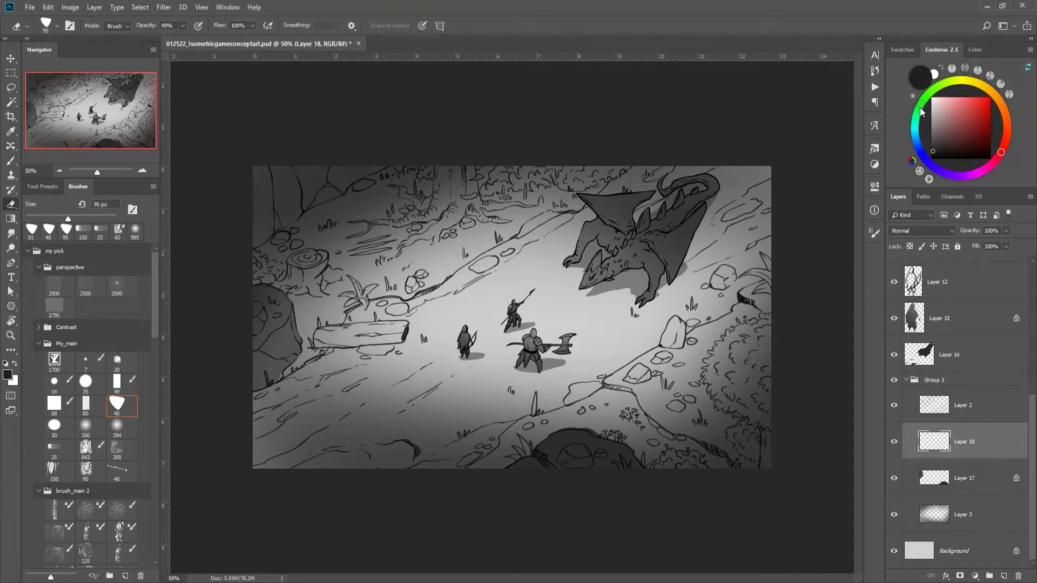
pyautogui.moveTo(922, 115); pyautogui.dragTo(935, 88)
pyautogui.moveTo(957, 127); pyautogui.dragTo(963, 120)
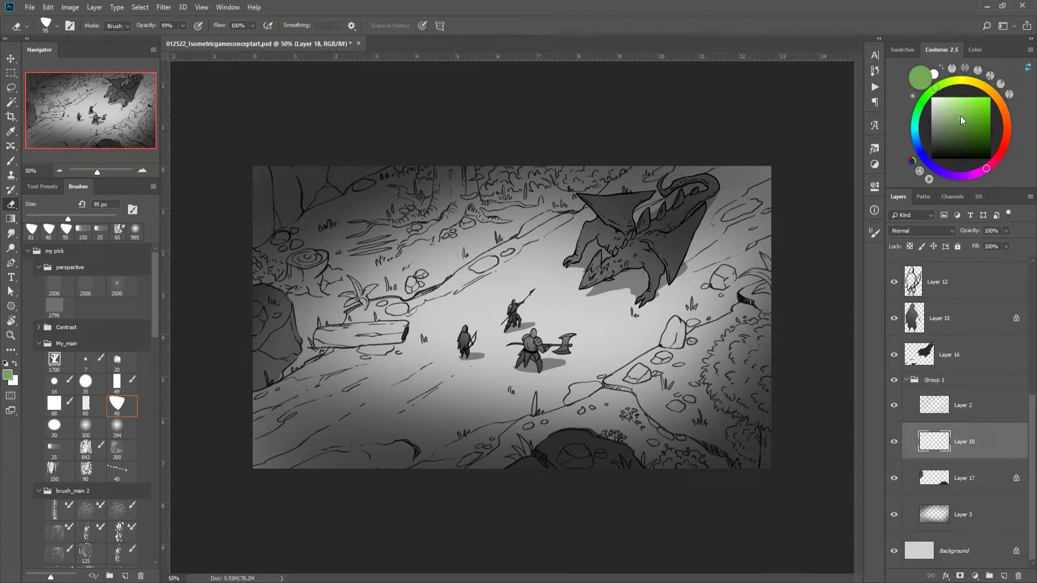
# Step: Brush a first green stroke at the scene's bottom and move the green layer below Layer 3
pyautogui.press('b')
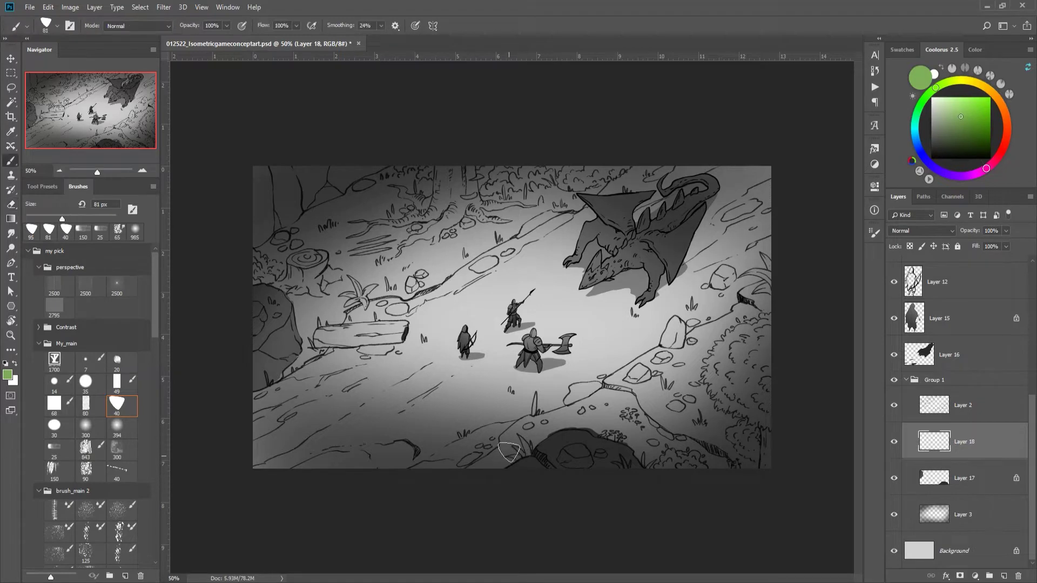
pyautogui.moveTo(483, 475); pyautogui.dragTo(521, 457)
pyautogui.moveTo(964, 442); pyautogui.dragTo(1003, 466)
pyautogui.click(964, 478)
pyautogui.click(922, 231)
pyautogui.click(918, 324)
pyautogui.click(964, 515)
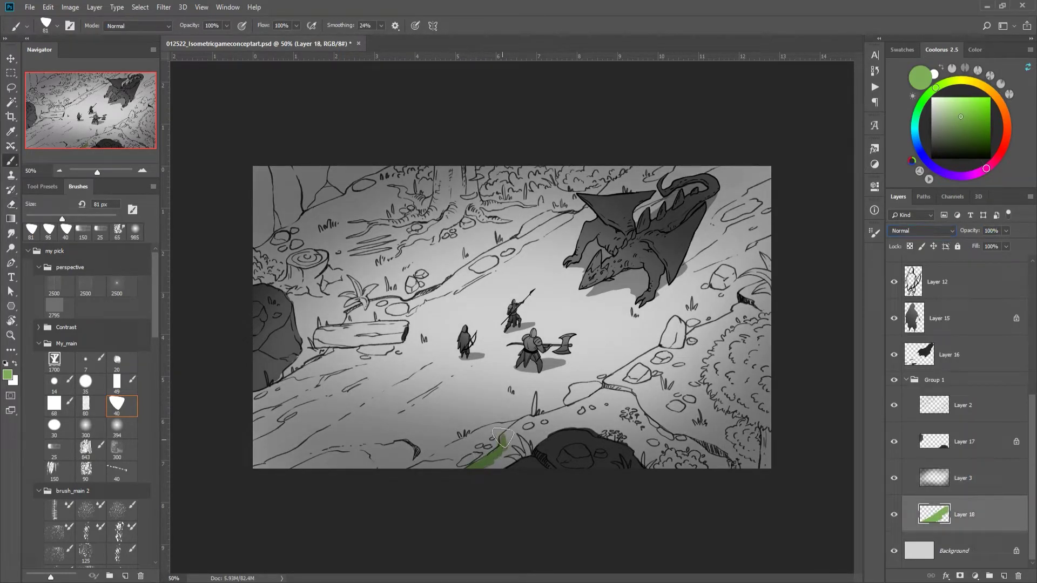
# Step: Paint green grass over the lower-right floor, the left slope by the log, and the upper-left area
pyautogui.moveTo(573, 406)
pyautogui.mouseDown()
pyautogui.moveTo(752, 300)
pyautogui.moveTo(527, 450)
pyautogui.mouseUp()
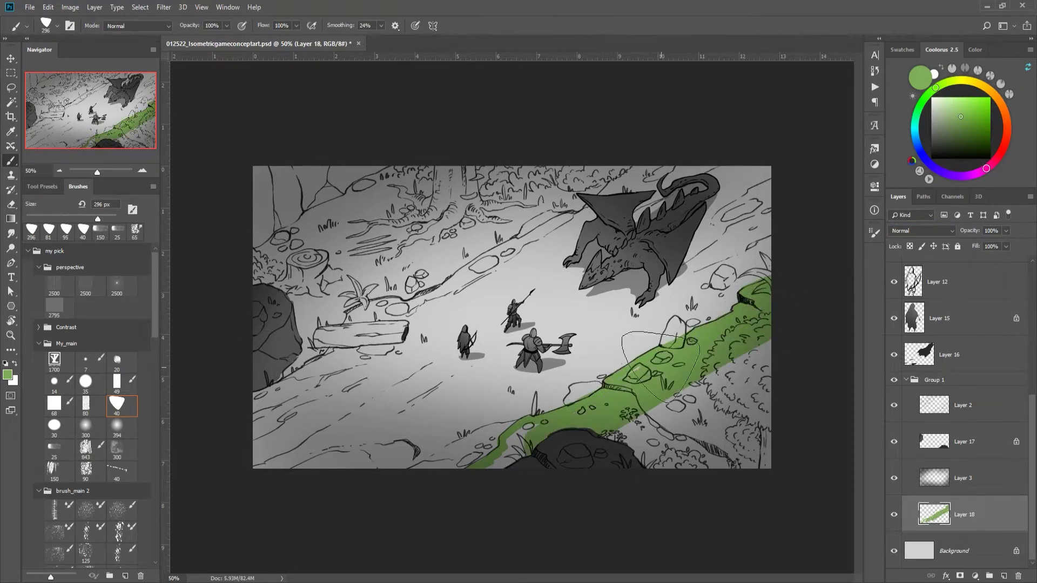
pyautogui.moveTo(508, 494); pyautogui.dragTo(718, 442)
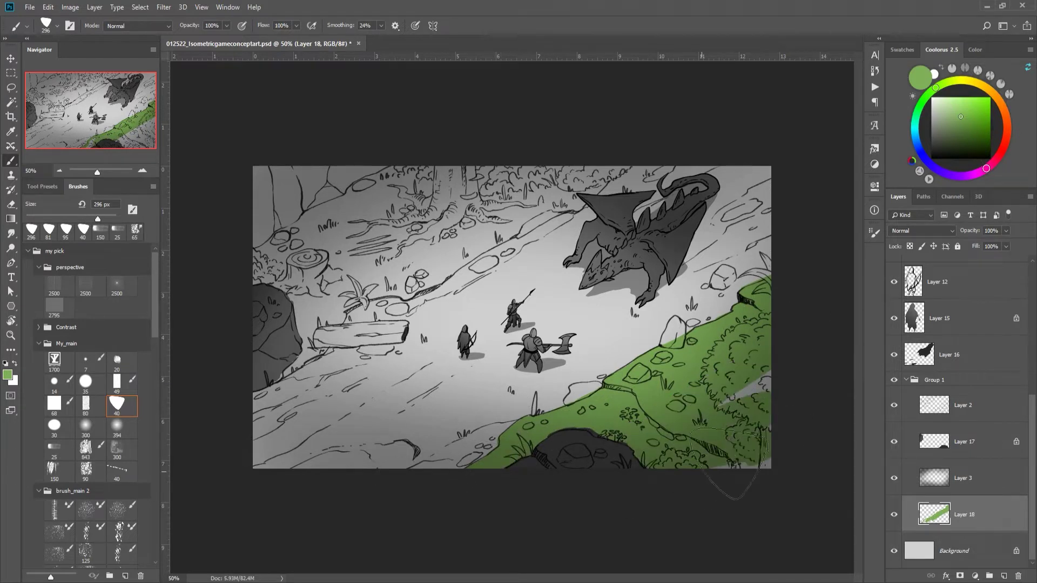
pyautogui.moveTo(278, 378); pyautogui.dragTo(372, 313)
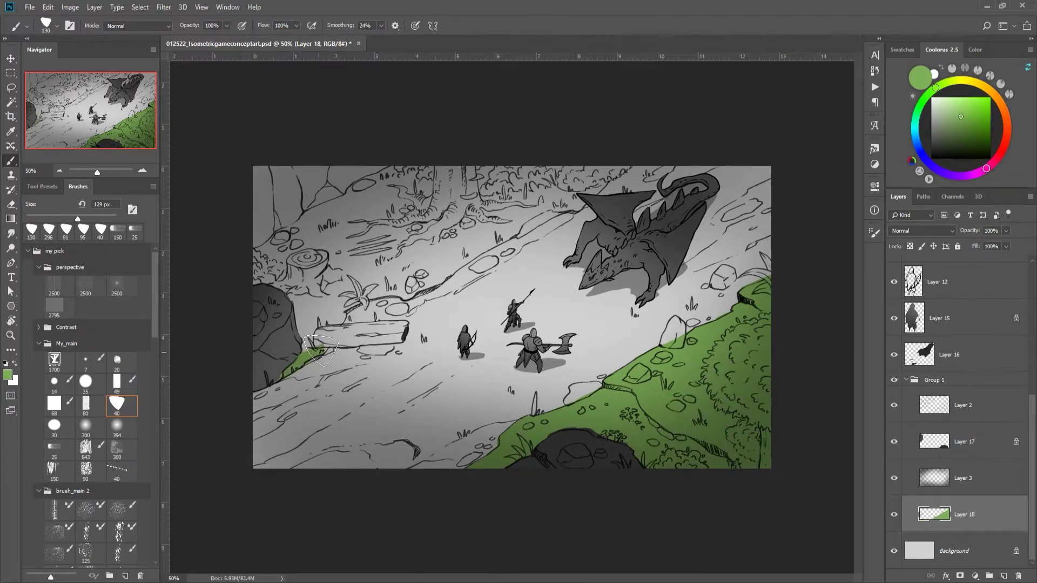
pyautogui.hotkey('ctrl', 'z')
pyautogui.moveTo(298, 359)
pyautogui.mouseDown()
pyautogui.moveTo(336, 322)
pyautogui.moveTo(431, 282)
pyautogui.moveTo(564, 204)
pyautogui.mouseUp()
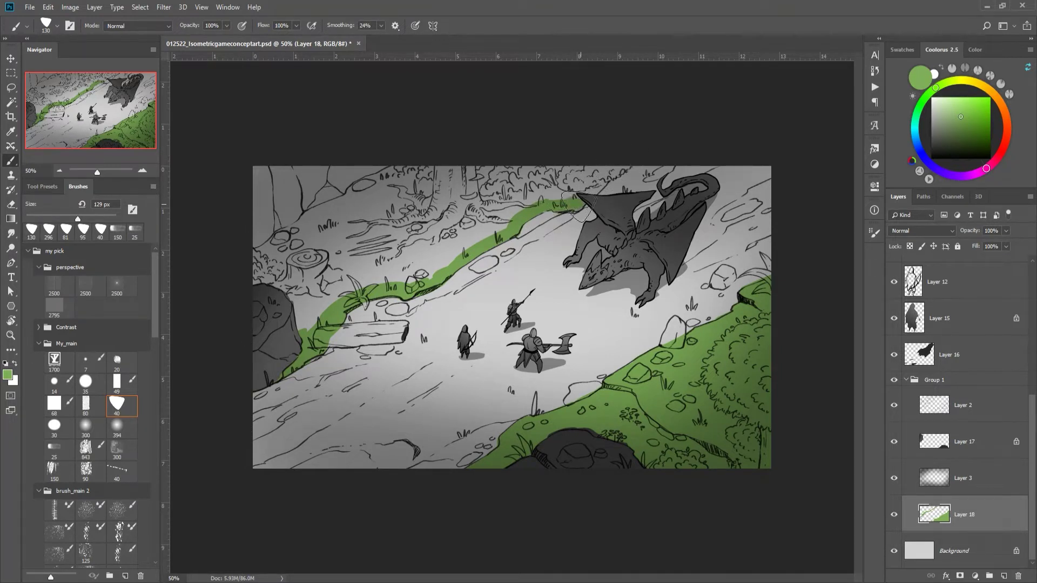
pyautogui.moveTo(570, 200); pyautogui.dragTo(615, 167)
pyautogui.moveTo(559, 195)
pyautogui.mouseDown()
pyautogui.moveTo(423, 269)
pyautogui.moveTo(548, 184)
pyautogui.mouseUp()
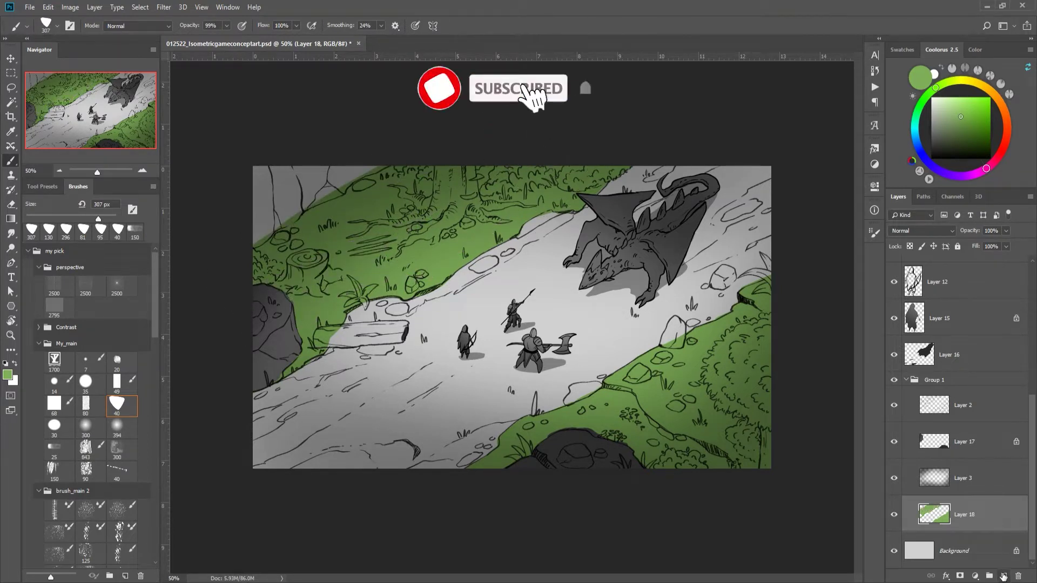
# Step: Wash olive-yellow over the whole dirt path on a new layer
pyautogui.hotkey('ctrl', 'shift', 'alt', 'n')
pyautogui.click(974, 102)
pyautogui.moveTo(502, 324)
pyautogui.mouseDown()
pyautogui.moveTo(432, 373)
pyautogui.moveTo(218, 433)
pyautogui.moveTo(683, 146)
pyautogui.moveTo(697, 195)
pyautogui.moveTo(540, 324)
pyautogui.moveTo(351, 432)
pyautogui.moveTo(675, 335)
pyautogui.mouseUp()
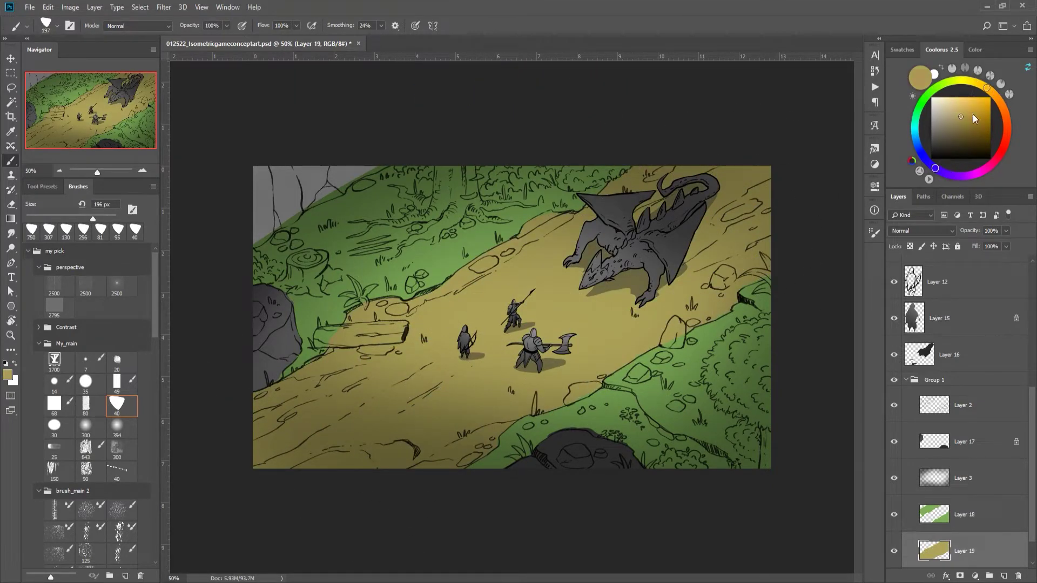
# Step: Paint the top-left corner rocks a darker brown on a new layer
pyautogui.moveTo(975, 108); pyautogui.dragTo(963, 121)
pyautogui.click(1004, 577)
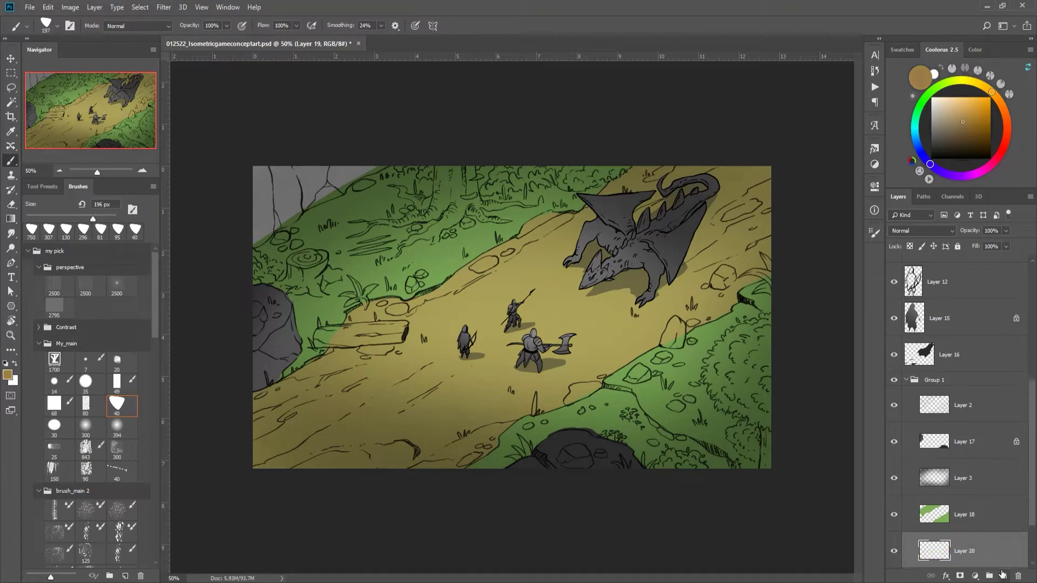
pyautogui.moveTo(264, 235)
pyautogui.mouseDown()
pyautogui.moveTo(295, 183)
pyautogui.moveTo(348, 157)
pyautogui.mouseUp()
pyautogui.press(']')
pyautogui.press(']')
pyautogui.press(']')
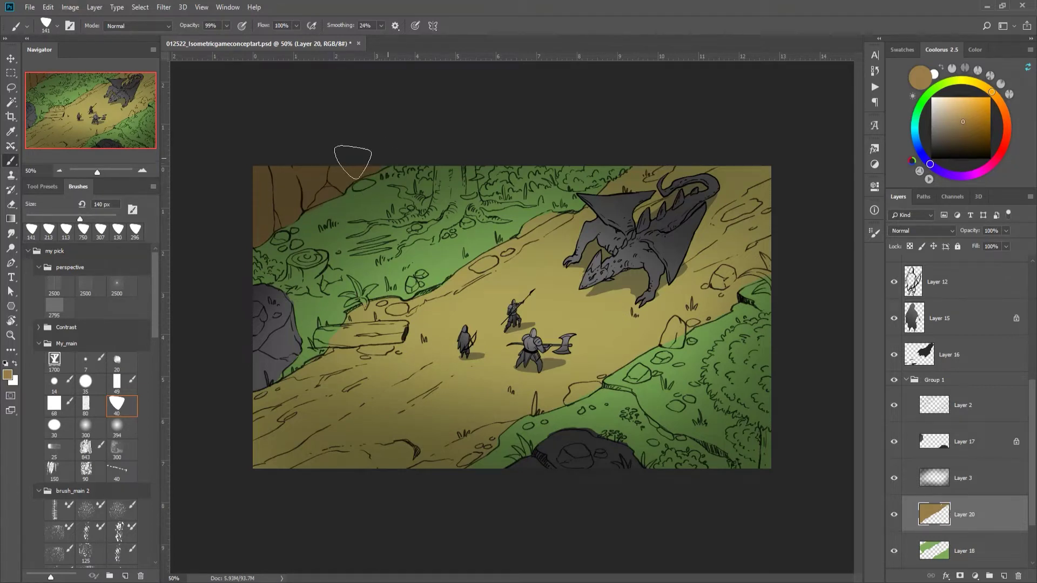
pyautogui.click(1004, 577)
# Step: On a new layer, paint dark green foliage along the top edge, treetops and left-edge bush
pyautogui.click(926, 98)
pyautogui.click(959, 141)
pyautogui.press('[')
pyautogui.press('[')
pyautogui.moveTo(483, 189)
pyautogui.mouseDown()
pyautogui.moveTo(557, 158)
pyautogui.moveTo(592, 170)
pyautogui.mouseUp()
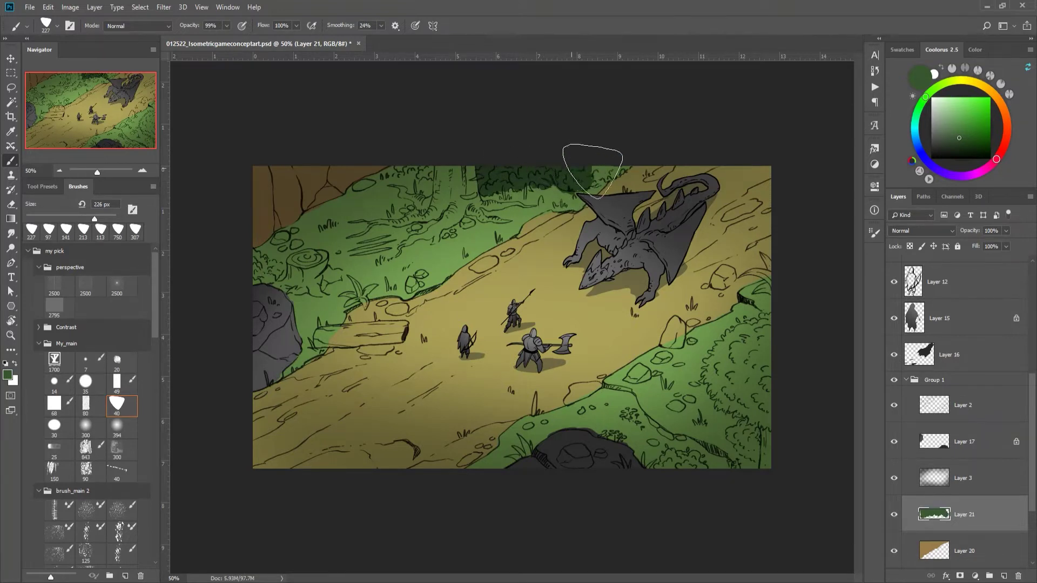
pyautogui.moveTo(767, 443)
pyautogui.mouseDown()
pyautogui.moveTo(659, 467)
pyautogui.moveTo(703, 470)
pyautogui.mouseUp()
pyautogui.click(274, 268)
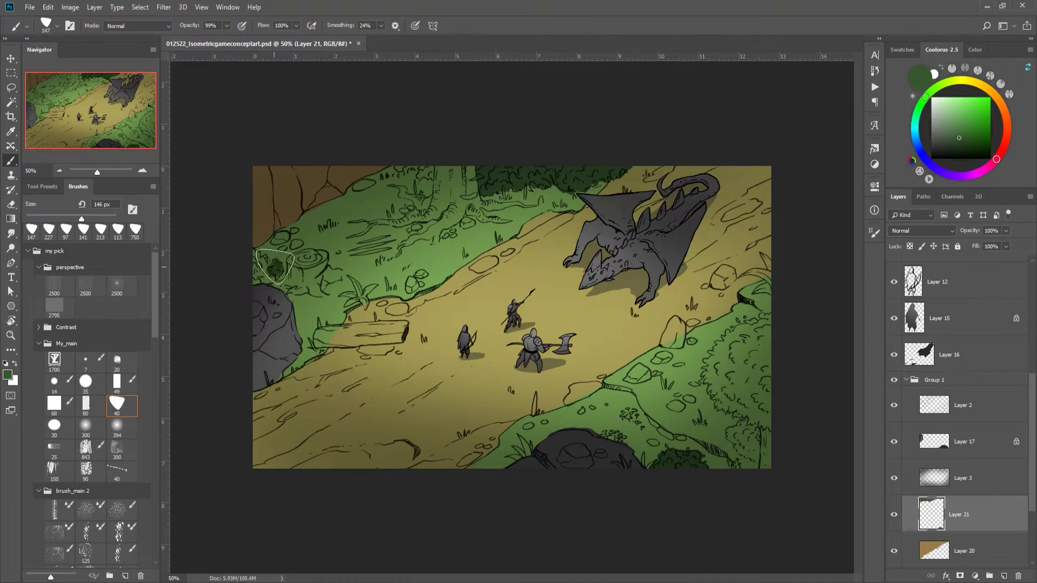
pyautogui.moveTo(275, 267); pyautogui.dragTo(259, 262)
pyautogui.moveTo(401, 169); pyautogui.dragTo(420, 170)
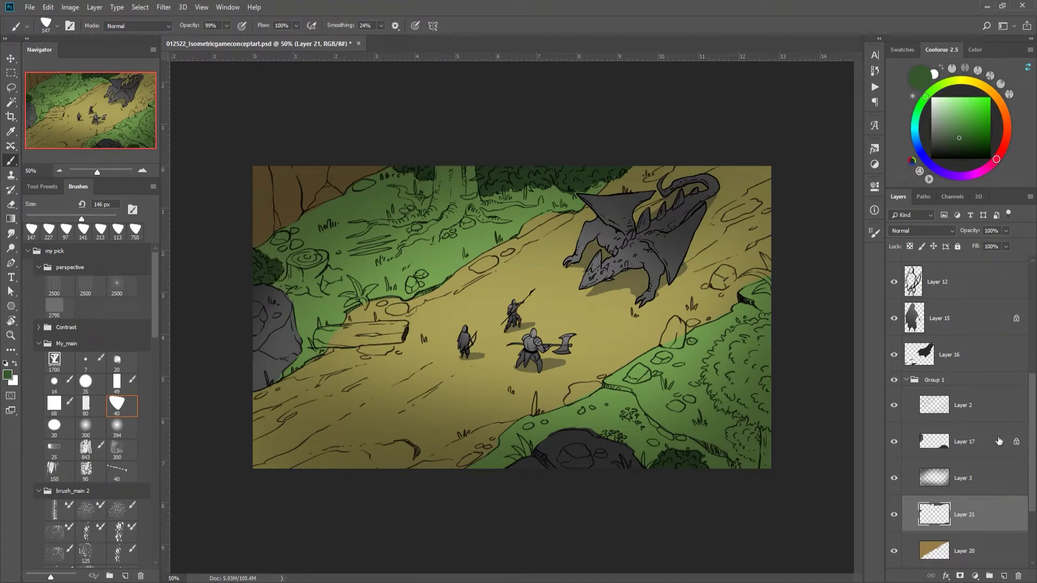
# Step: Choose a brown colour and add a new layer for the tree
pyautogui.click(996, 98)
pyautogui.click(975, 130)
pyautogui.click(1004, 576)
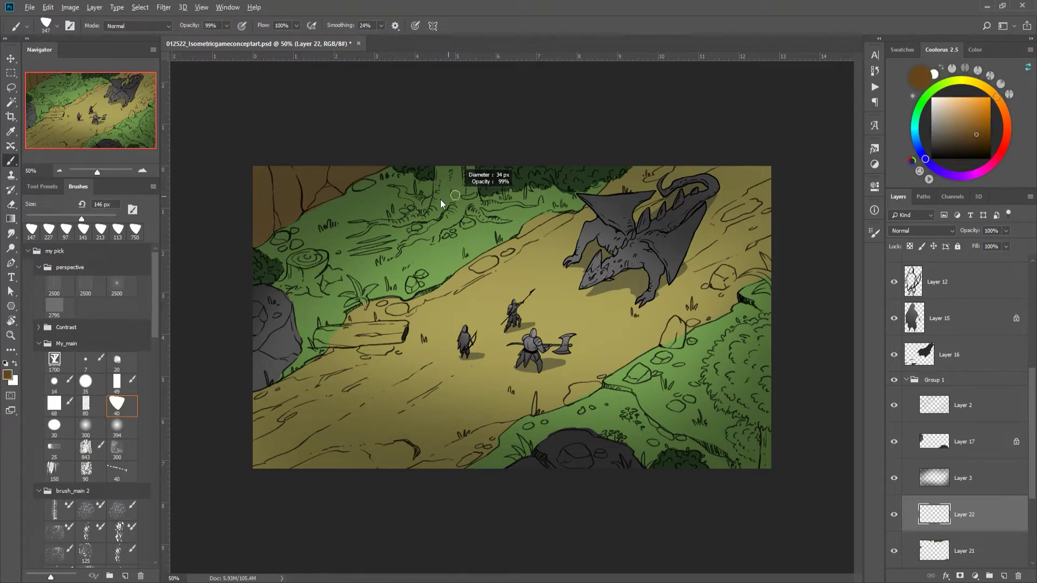
# Step: Paint the tree trunk and a first root brown with a hard round brush of about 75 px
pyautogui.click(54, 382)
pyautogui.moveTo(402, 224); pyautogui.dragTo(468, 214)
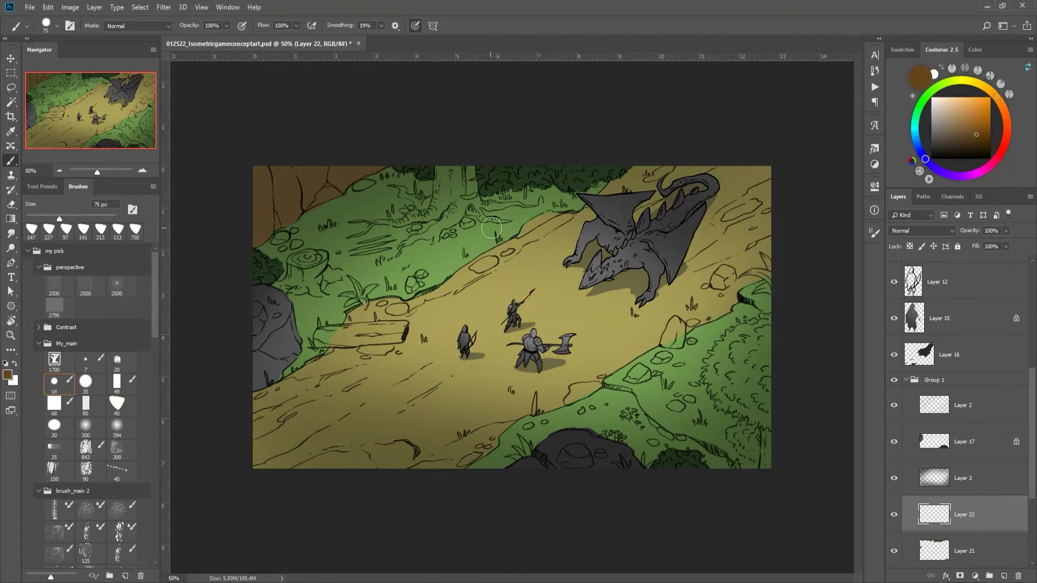
pyautogui.scroll(5, 493, 243)
pyautogui.moveTo(417, 313)
pyautogui.mouseDown()
pyautogui.moveTo(449, 328)
pyautogui.moveTo(485, 368)
pyautogui.mouseUp()
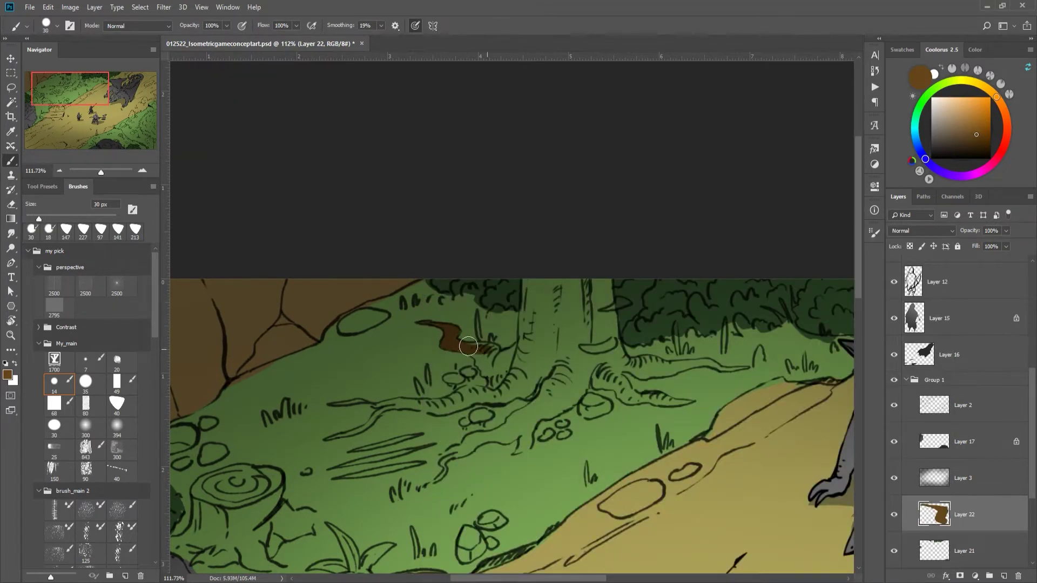
pyautogui.moveTo(500, 377); pyautogui.dragTo(514, 368)
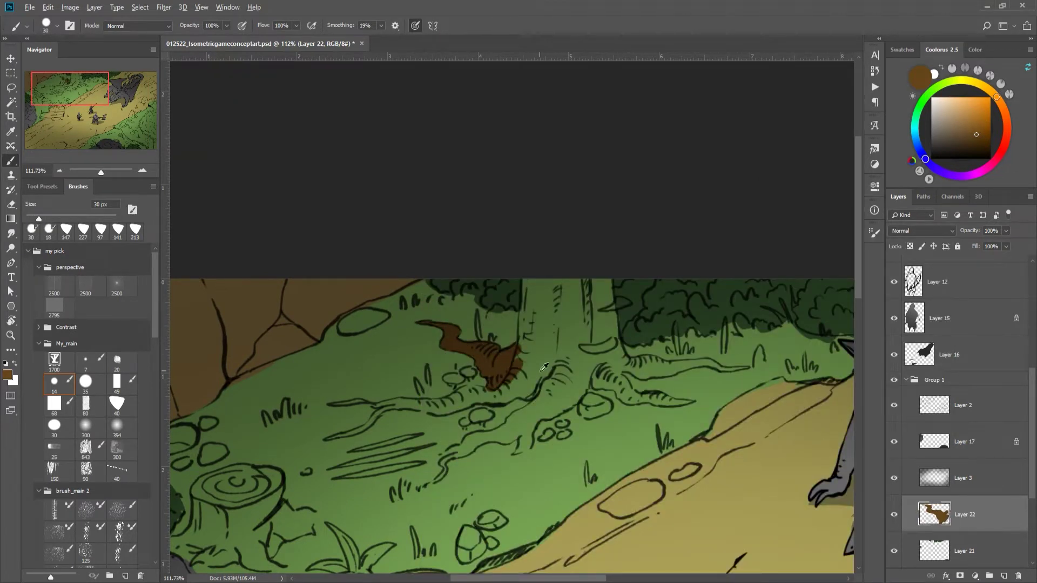
pyautogui.press(']')
pyautogui.press(']')
pyautogui.moveTo(527, 259)
pyautogui.mouseDown()
pyautogui.moveTo(567, 310)
pyautogui.moveTo(605, 324)
pyautogui.moveTo(630, 362)
pyautogui.moveTo(680, 366)
pyautogui.moveTo(611, 373)
pyautogui.moveTo(672, 405)
pyautogui.moveTo(613, 387)
pyautogui.mouseUp()
# Step: Fill the spreading roots brown, including a thin line along the left root
pyautogui.press('[')
pyautogui.press('[')
pyautogui.press('[')
pyautogui.press(']')
pyautogui.press(']')
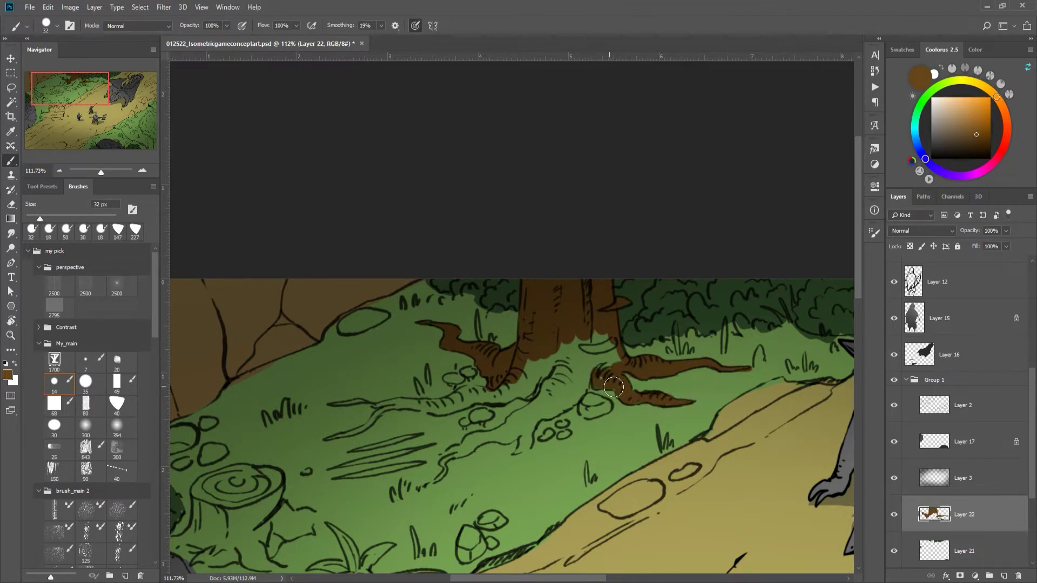
pyautogui.moveTo(525, 444)
pyautogui.mouseDown()
pyautogui.moveTo(540, 413)
pyautogui.moveTo(589, 373)
pyautogui.moveTo(540, 399)
pyautogui.moveTo(475, 389)
pyautogui.moveTo(459, 402)
pyautogui.moveTo(511, 388)
pyautogui.moveTo(527, 358)
pyautogui.mouseUp()
pyautogui.moveTo(453, 449)
pyautogui.mouseDown()
pyautogui.moveTo(444, 464)
pyautogui.moveTo(508, 432)
pyautogui.moveTo(574, 362)
pyautogui.mouseUp()
pyautogui.moveTo(329, 404); pyautogui.dragTo(440, 401)
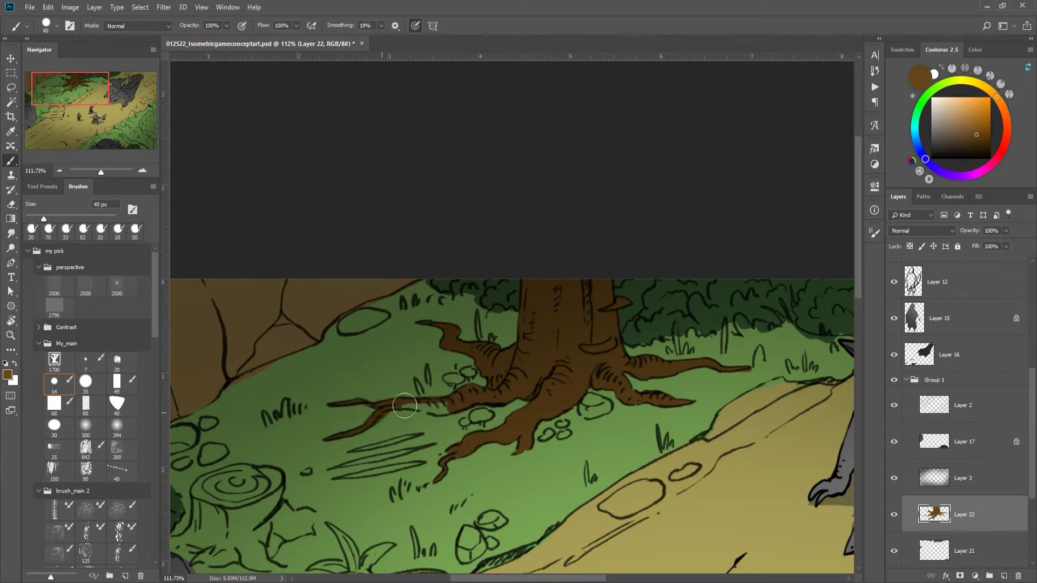
# Step: Paint the tree stump brown, then switch to the Eraser on Layer 17
pyautogui.scroll(-3, 341, 438)
pyautogui.moveTo(341, 437)
pyautogui.mouseDown()
pyautogui.moveTo(600, 421)
pyautogui.moveTo(548, 426)
pyautogui.mouseUp()
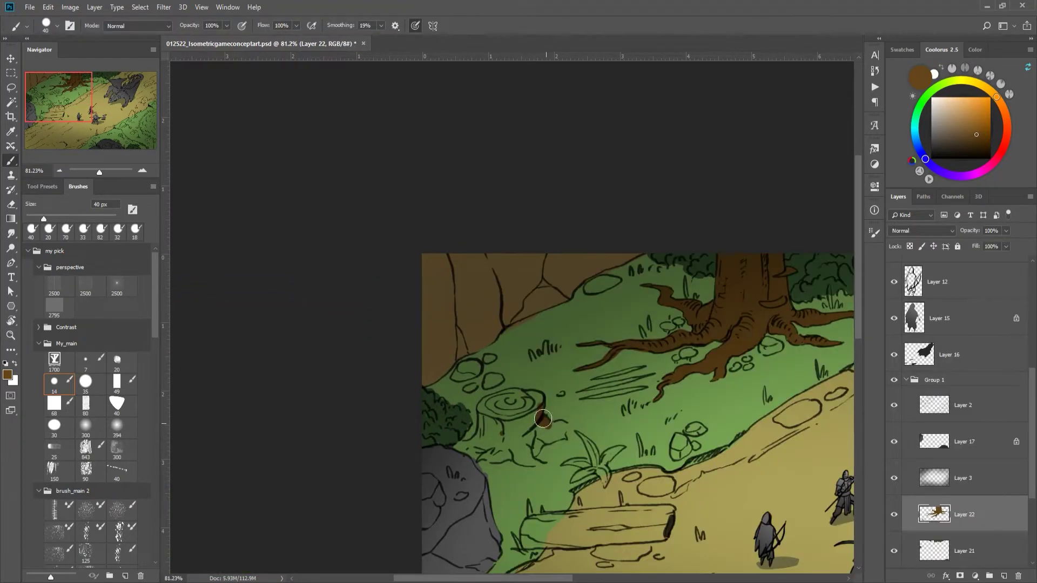
pyautogui.moveTo(528, 462)
pyautogui.mouseDown()
pyautogui.moveTo(473, 462)
pyautogui.moveTo(470, 440)
pyautogui.moveTo(494, 426)
pyautogui.moveTo(496, 398)
pyautogui.moveTo(535, 408)
pyautogui.moveTo(513, 433)
pyautogui.moveTo(521, 454)
pyautogui.mouseUp()
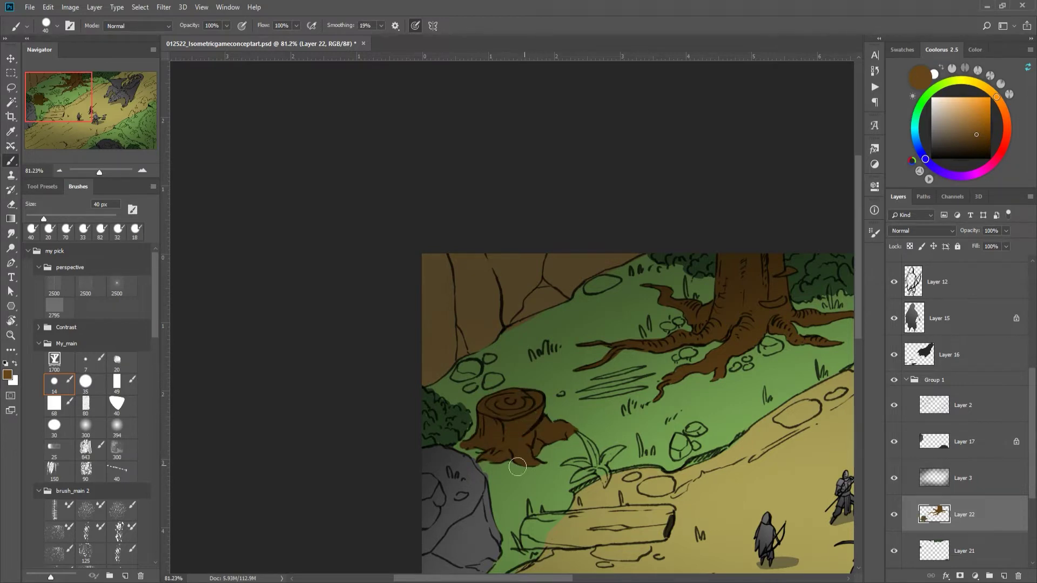
pyautogui.press('e')
pyautogui.scroll(-2, 546, 435)
pyautogui.scroll(1, 506, 465)
pyautogui.keyDown('alt'); pyautogui.rightClick(507, 466); pyautogui.keyUp('alt')
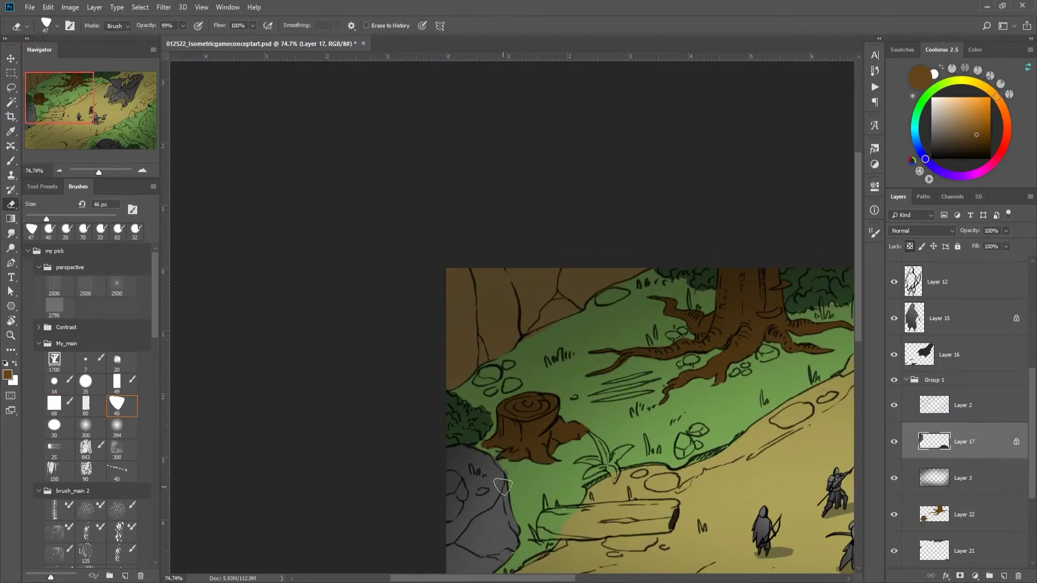
# Step: Paint a lighter stump highlight with a 300 px soft brush on a new layer clipped to Layer 20
pyautogui.scroll(-5, 508, 473)
pyautogui.hscroll(3, 622, 431)
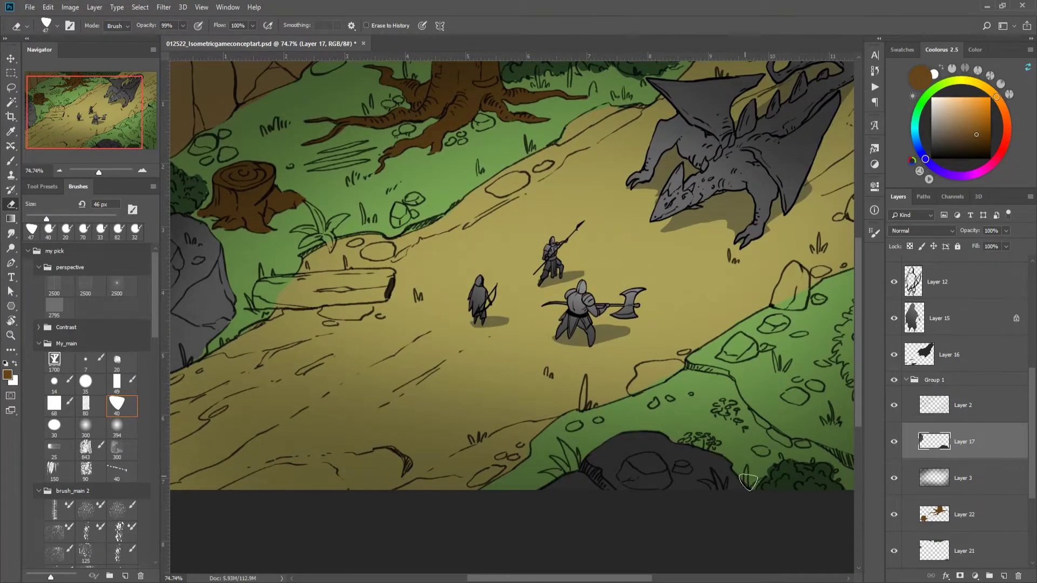
pyautogui.scroll(-3, 748, 482)
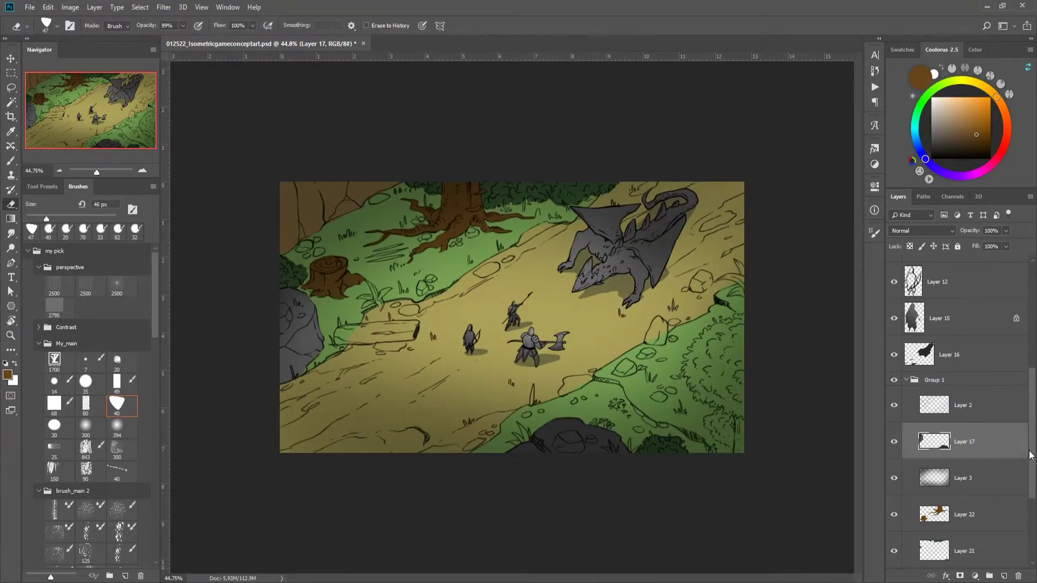
pyautogui.scroll(-2, 1031, 455)
pyautogui.click(964, 488)
pyautogui.click(1004, 576)
pyautogui.click(115, 449)
pyautogui.hotkey('alt', ']')
pyautogui.hotkey('alt', ']')
pyautogui.hotkey('alt', ']')
pyautogui.hotkey('alt', '[')
pyautogui.hotkey('alt', '[')
pyautogui.hotkey('alt', '[')
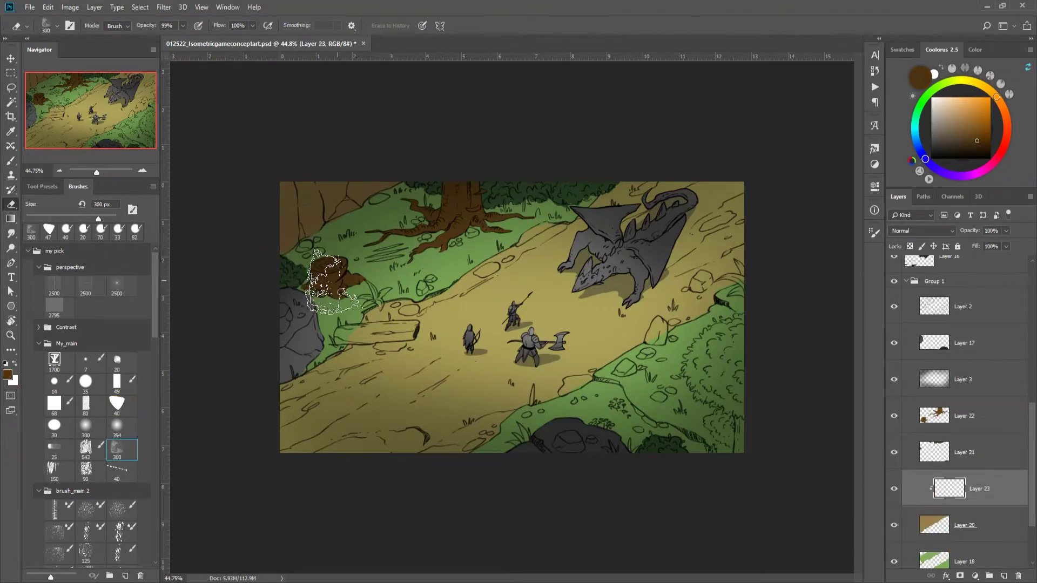
pyautogui.press('b')
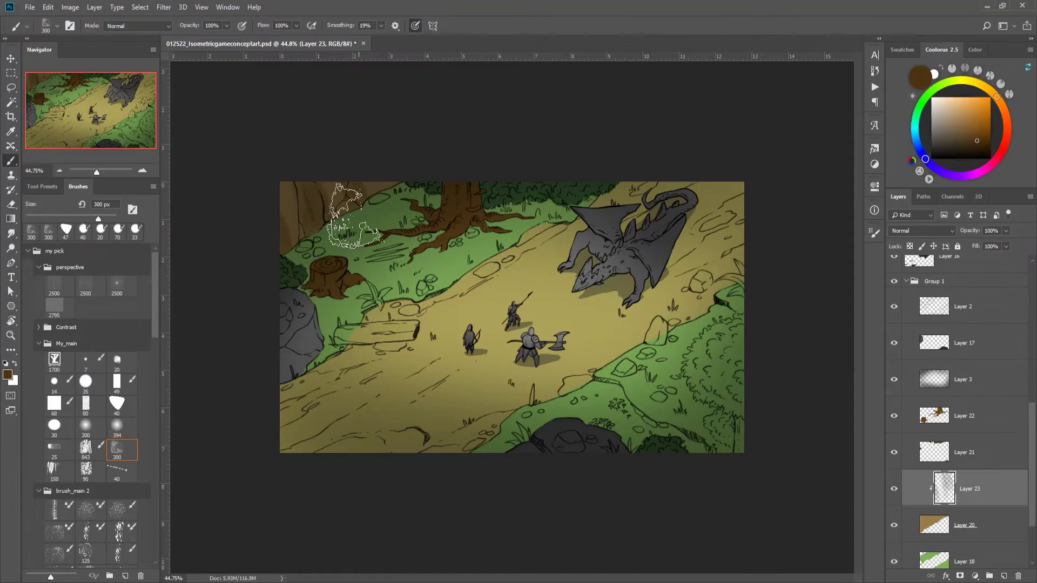
pyautogui.click(327, 266)
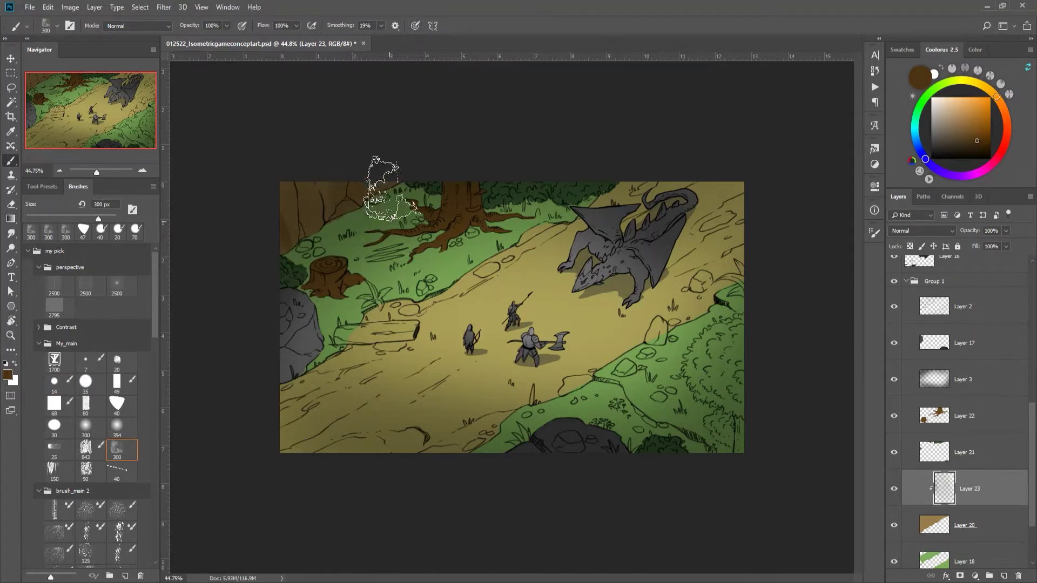
# Step: On Layer 17, lighten the grey rocks at the bottom and left with light grey
pyautogui.hotkey('alt', ']')
pyautogui.hotkey('alt', ']')
pyautogui.hotkey('alt', ']')
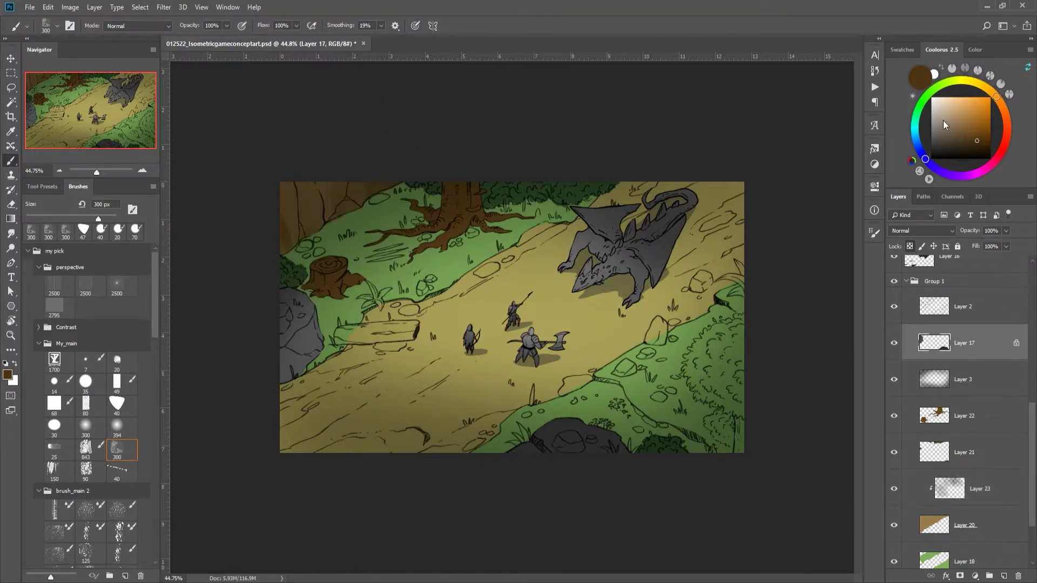
pyautogui.click(943, 121)
pyautogui.moveTo(534, 460); pyautogui.dragTo(594, 475)
pyautogui.moveTo(303, 335); pyautogui.dragTo(281, 303)
pyautogui.click(939, 133)
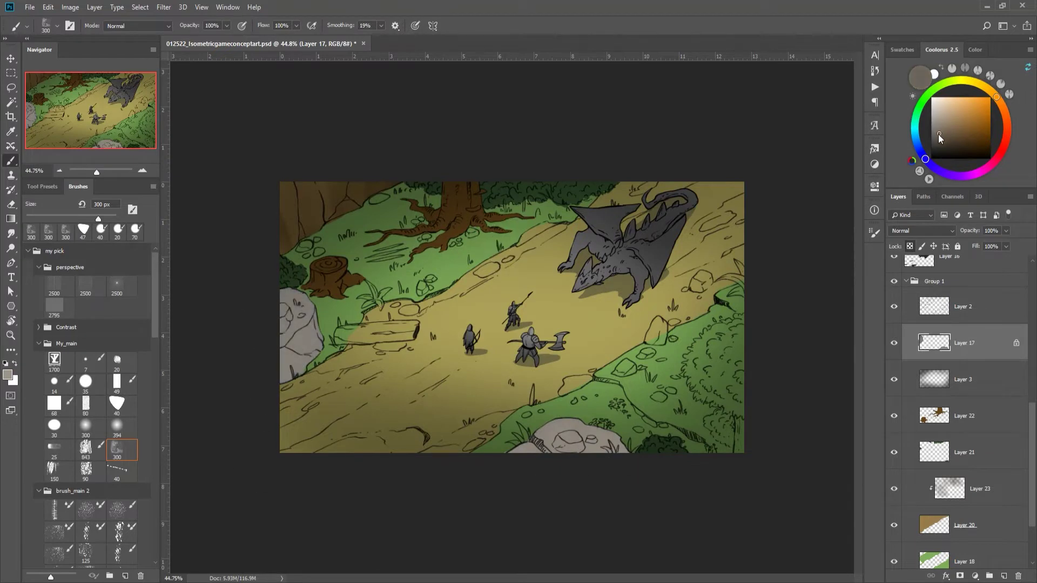
pyautogui.moveTo(637, 428); pyautogui.dragTo(594, 433)
pyautogui.keyDown('alt'); pyautogui.click(529, 459); pyautogui.keyUp('alt')
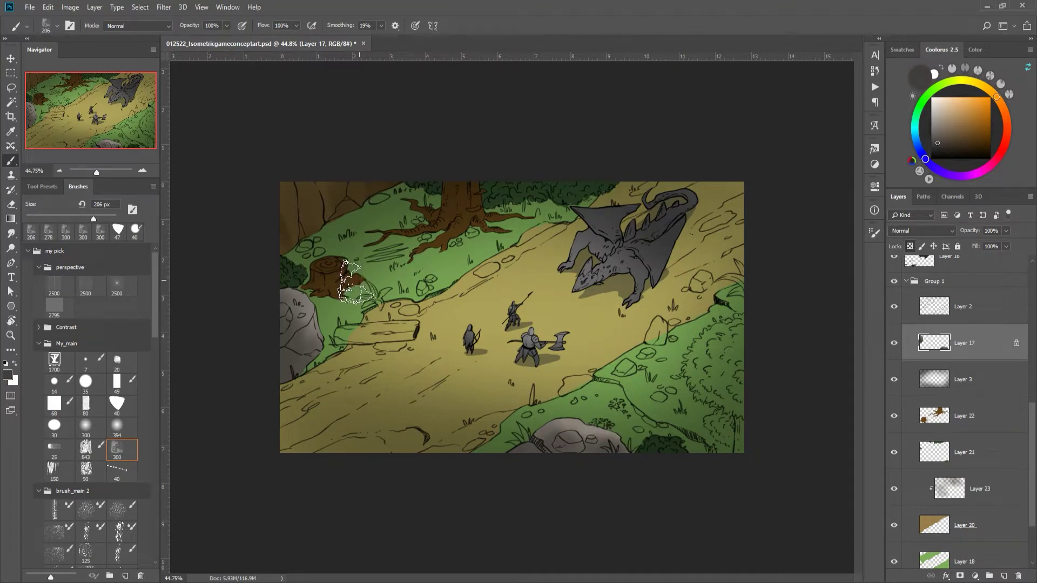
# Step: Add a faint mark near the lower rock with the 80 px flat brush, then create Layer 24
pyautogui.click(86, 404)
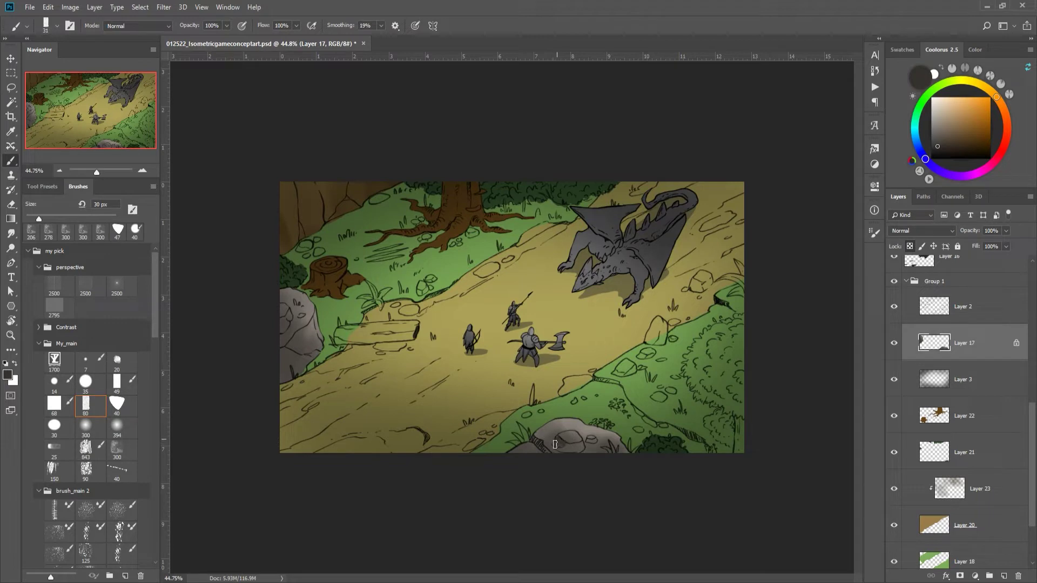
pyautogui.moveTo(572, 451); pyautogui.dragTo(608, 443)
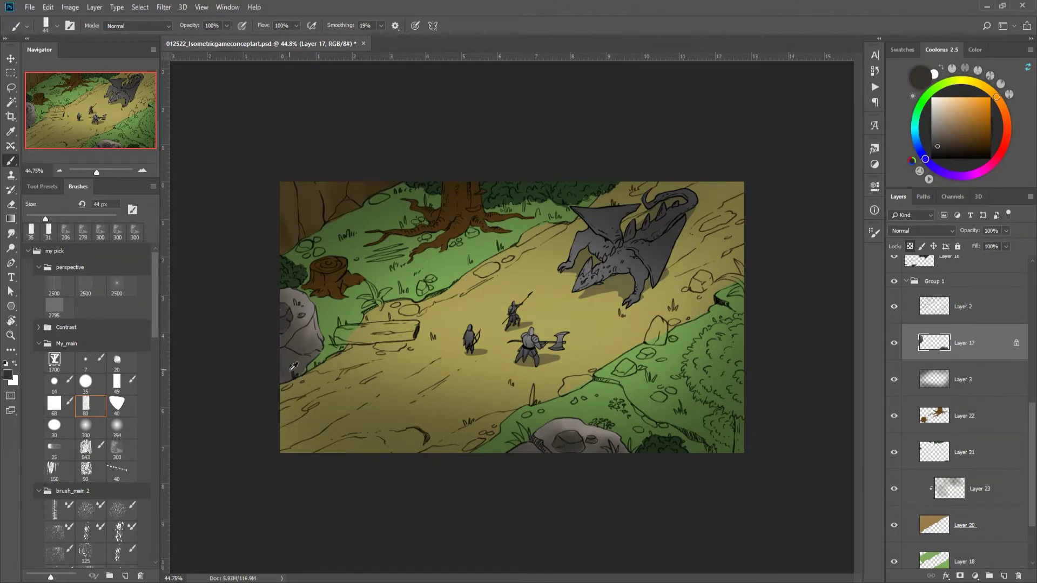
pyautogui.moveTo(281, 364); pyautogui.dragTo(616, 490)
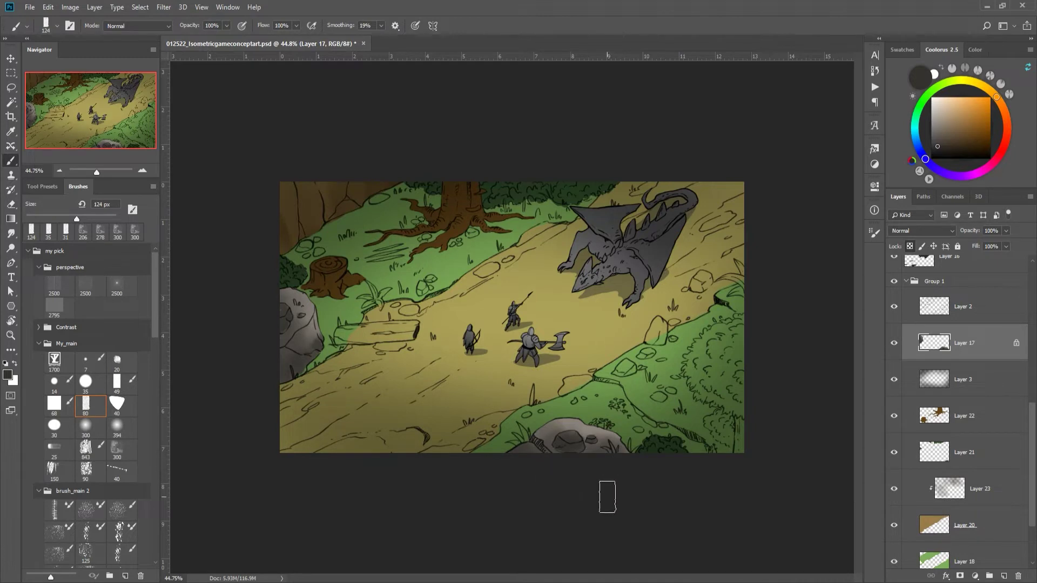
pyautogui.click(994, 535)
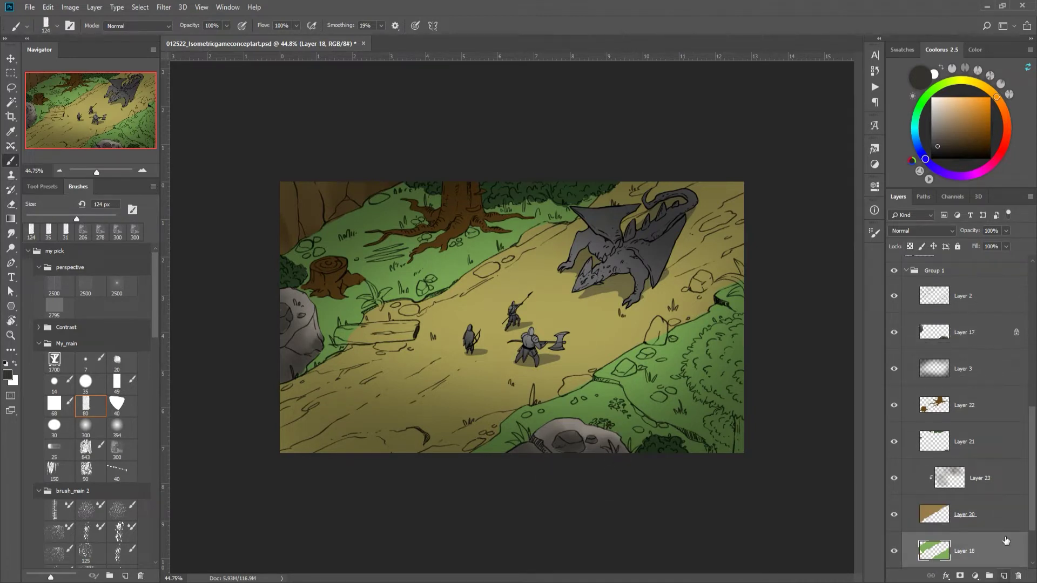
pyautogui.click(1004, 576)
# Step: Paint a dark brown stroke at the right edge with a 140 px round brush, keeping Layer 24 above Layer 22
pyautogui.hotkey('alt', ']')
pyautogui.hotkey('alt', ']')
pyautogui.hotkey('alt', '[')
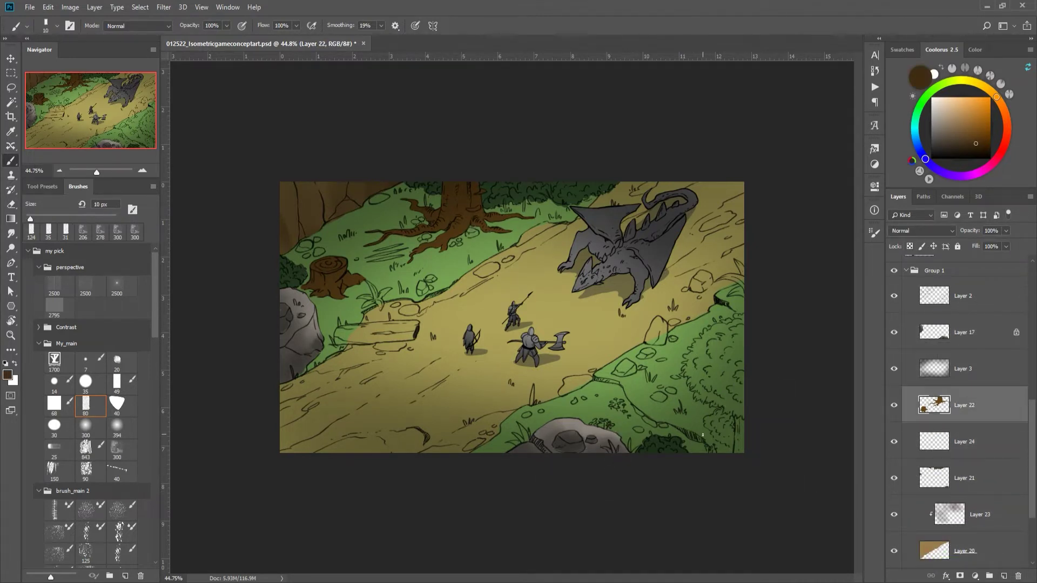
pyautogui.click(54, 381)
pyautogui.moveTo(739, 412); pyautogui.dragTo(739, 451)
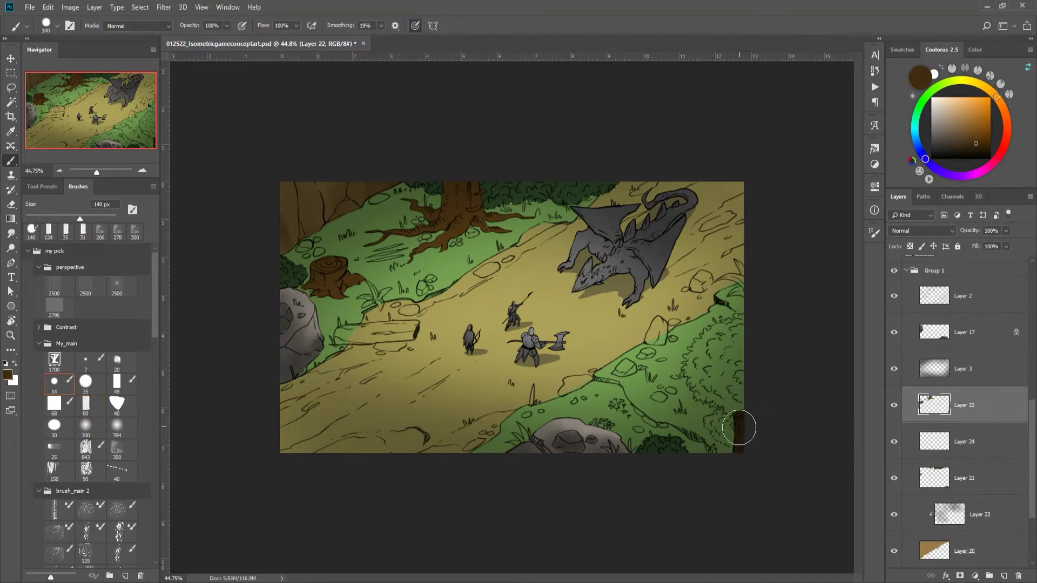
pyautogui.hotkey('alt', '[')
pyautogui.hotkey('ctrl', ']')
# Step: Shade the grass and right-edge bush in yellow-green with darker olive underneath
pyautogui.click(935, 87)
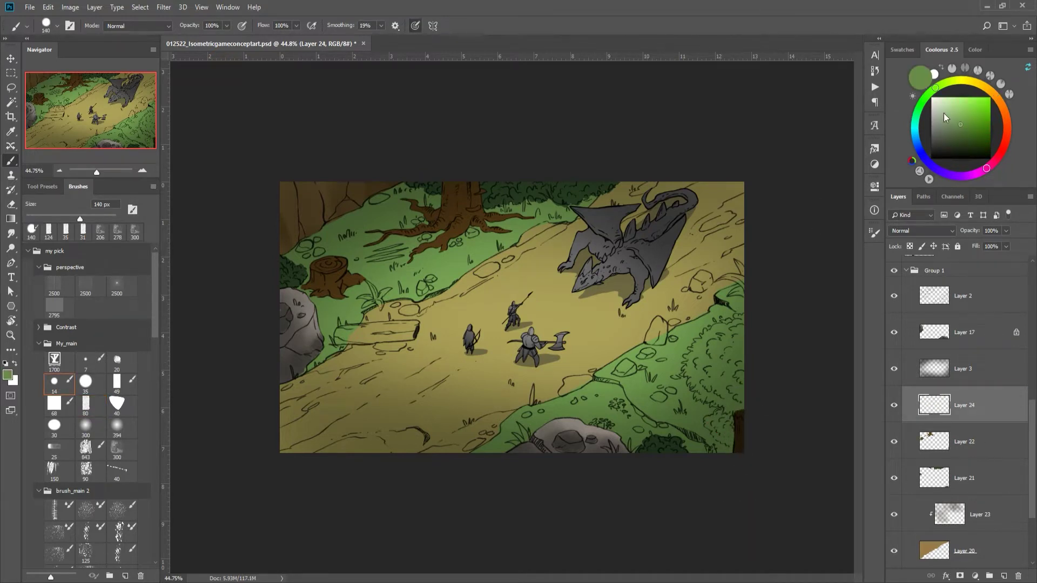
pyautogui.click(948, 81)
pyautogui.moveTo(717, 331)
pyautogui.mouseDown()
pyautogui.moveTo(696, 377)
pyautogui.moveTo(725, 406)
pyautogui.moveTo(744, 401)
pyautogui.moveTo(707, 382)
pyautogui.moveTo(753, 329)
pyautogui.mouseUp()
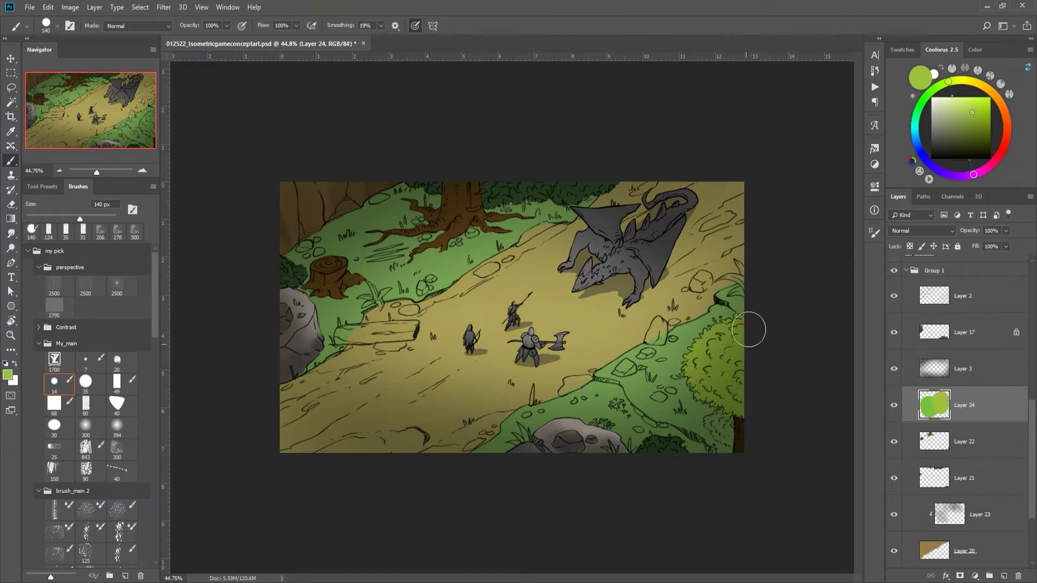
pyautogui.moveTo(714, 420)
pyautogui.mouseDown()
pyautogui.moveTo(729, 444)
pyautogui.moveTo(727, 435)
pyautogui.moveTo(755, 428)
pyautogui.mouseUp()
pyautogui.keyDown('alt'); pyautogui.click(712, 414); pyautogui.keyUp('alt')
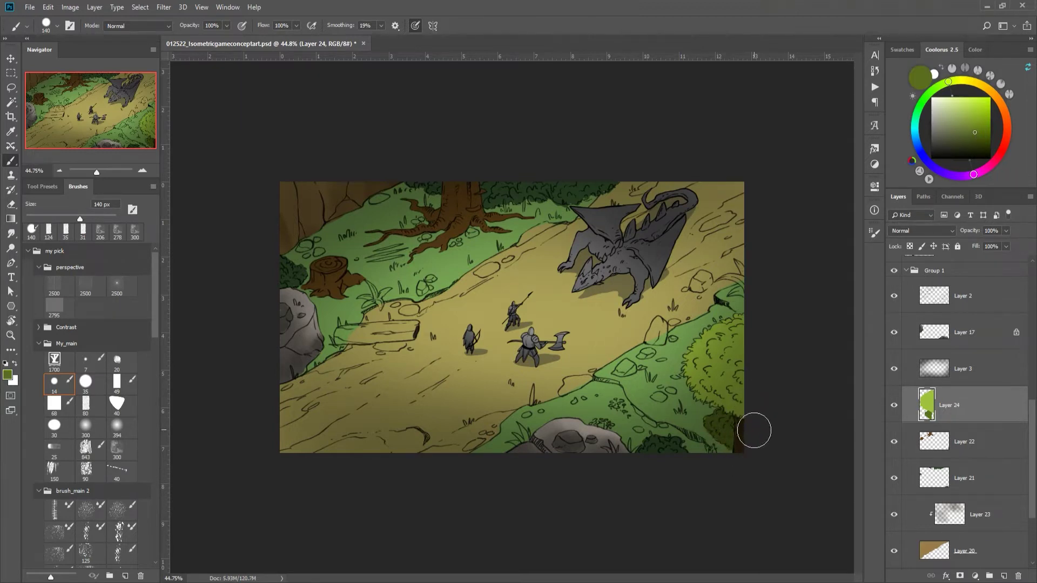
pyautogui.click(974, 139)
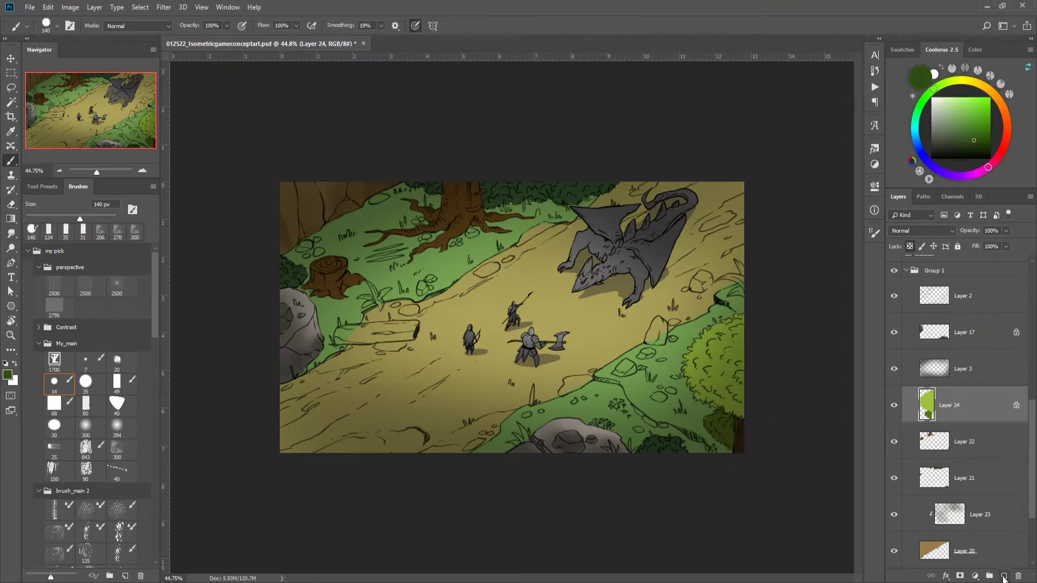
pyautogui.moveTo(629, 405); pyautogui.dragTo(610, 407)
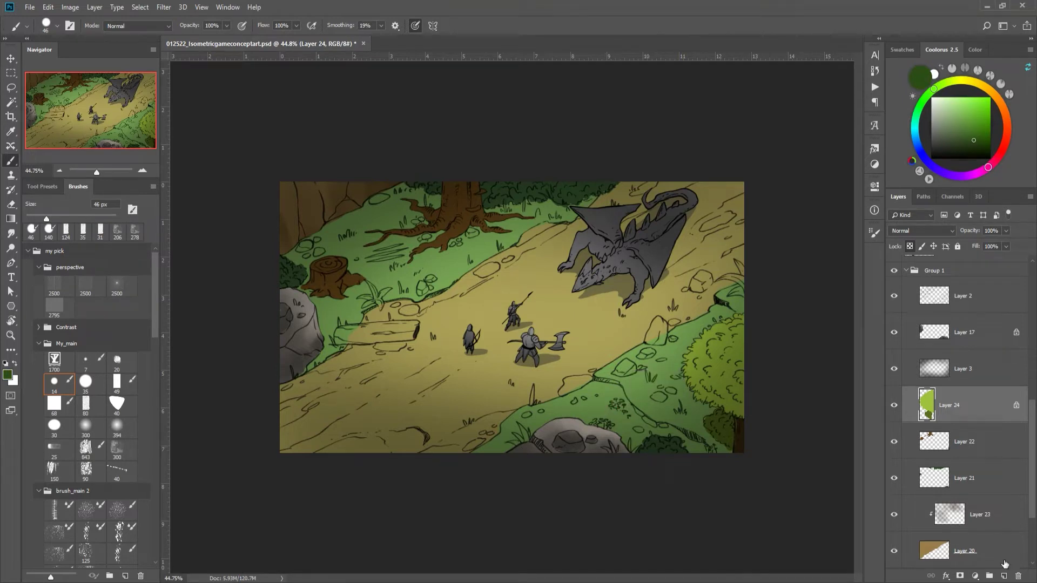
# Step: On a new layer, paint a dark green leaf stroke at the right edge
pyautogui.hotkey('ctrl', 'alt', 'shift', 'n')
pyautogui.moveTo(524, 449)
pyautogui.mouseDown()
pyautogui.moveTo(510, 437)
pyautogui.moveTo(528, 440)
pyautogui.mouseUp()
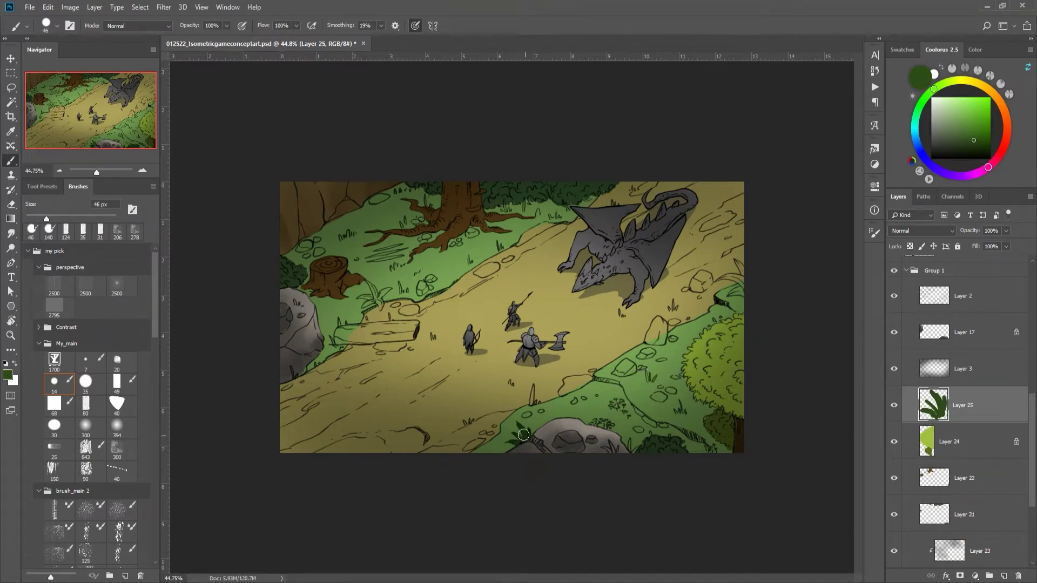
pyautogui.hotkey('ctrl', 'z')
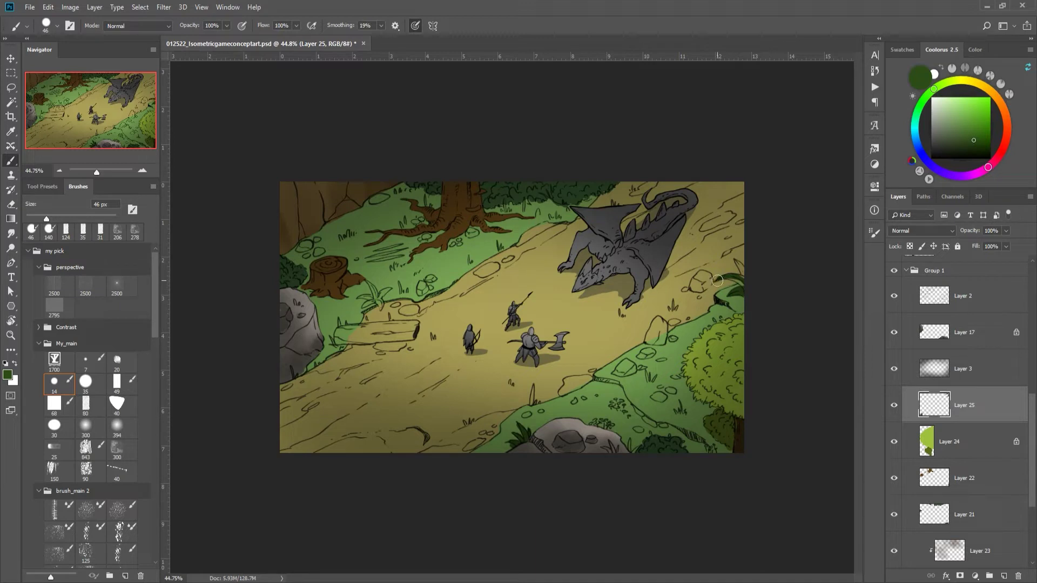
pyautogui.moveTo(728, 277); pyautogui.dragTo(746, 277)
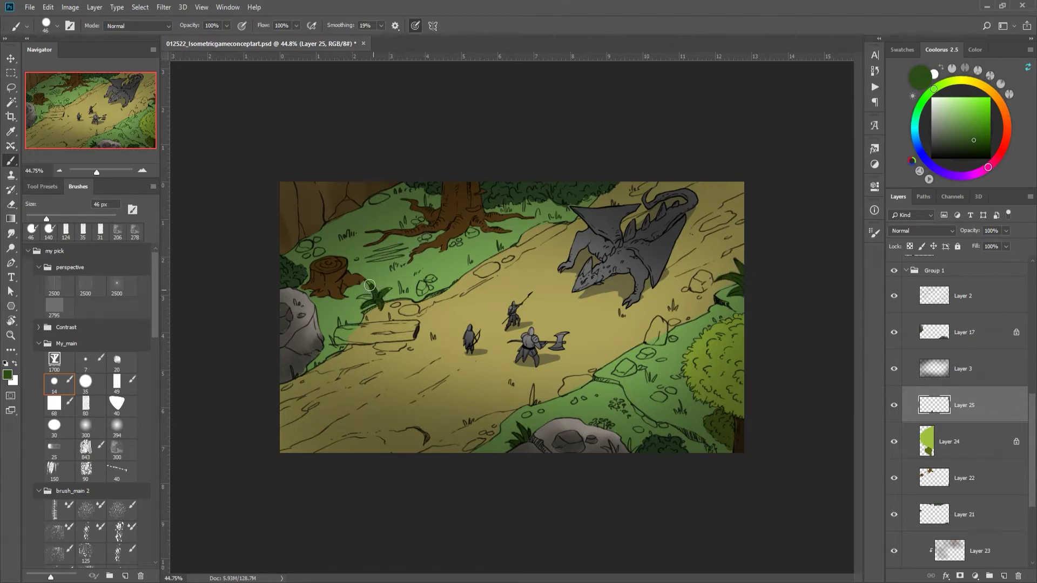
# Step: Dab four red marks on the tree roots on a new layer
pyautogui.moveTo(970, 87); pyautogui.dragTo(1005, 128)
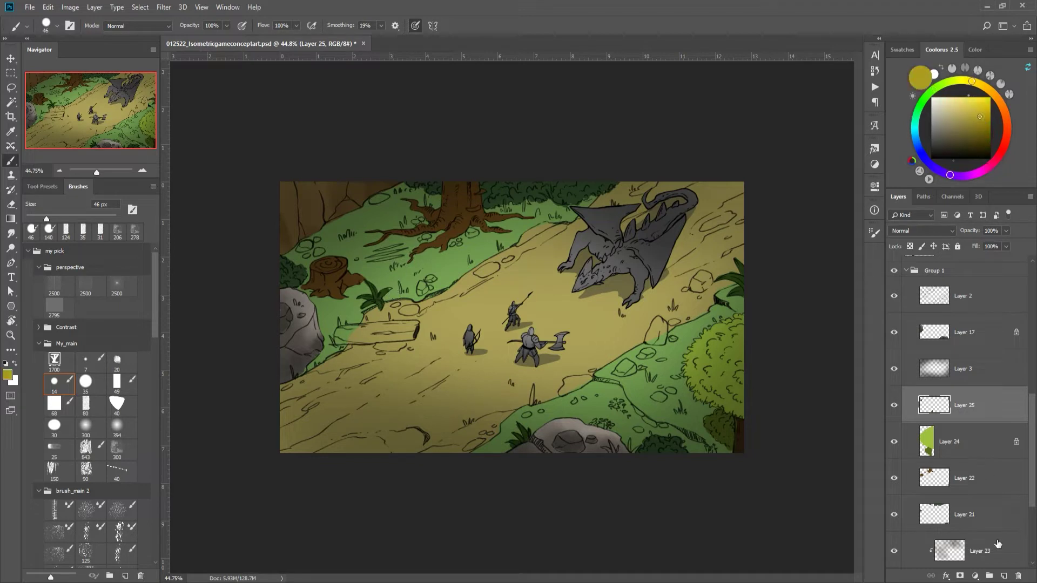
pyautogui.hotkey('ctrl', 'shift', 'alt', 'n')
pyautogui.click(420, 221)
pyautogui.click(458, 241)
pyautogui.click(470, 210)
pyautogui.click(487, 192)
pyautogui.keyDown('alt'); pyautogui.click(430, 292); pyautogui.keyUp('alt')
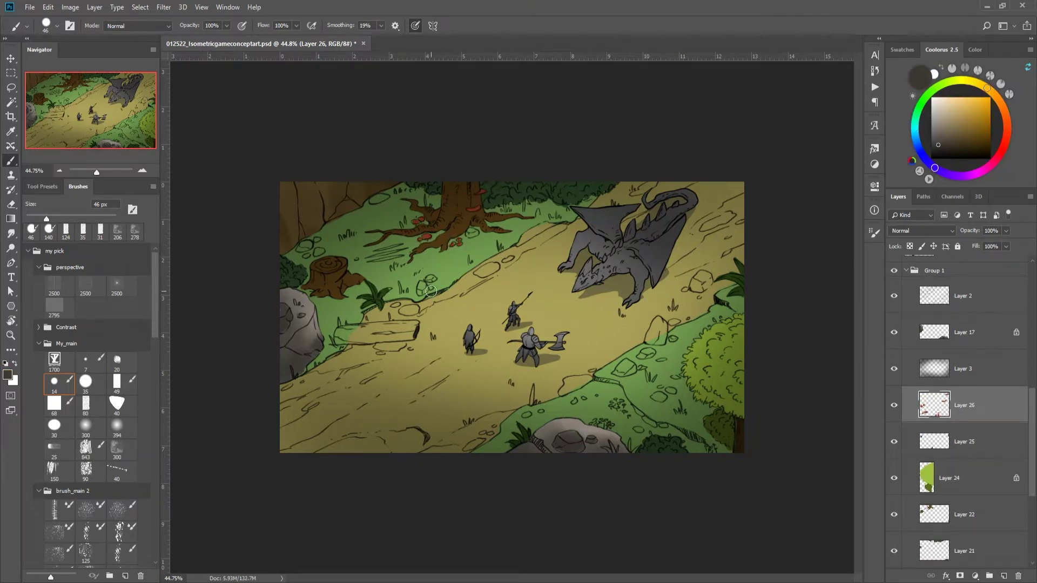
# Step: Paint small dark rocks across the grass, right of the dragon and at lower right
pyautogui.moveTo(431, 282); pyautogui.dragTo(432, 280)
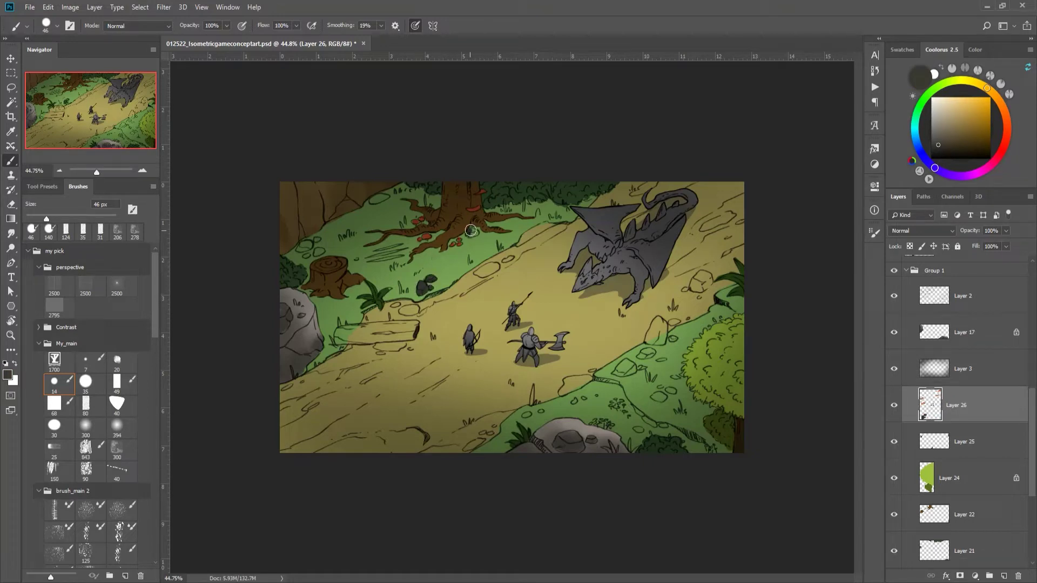
pyautogui.moveTo(304, 243); pyautogui.dragTo(315, 240)
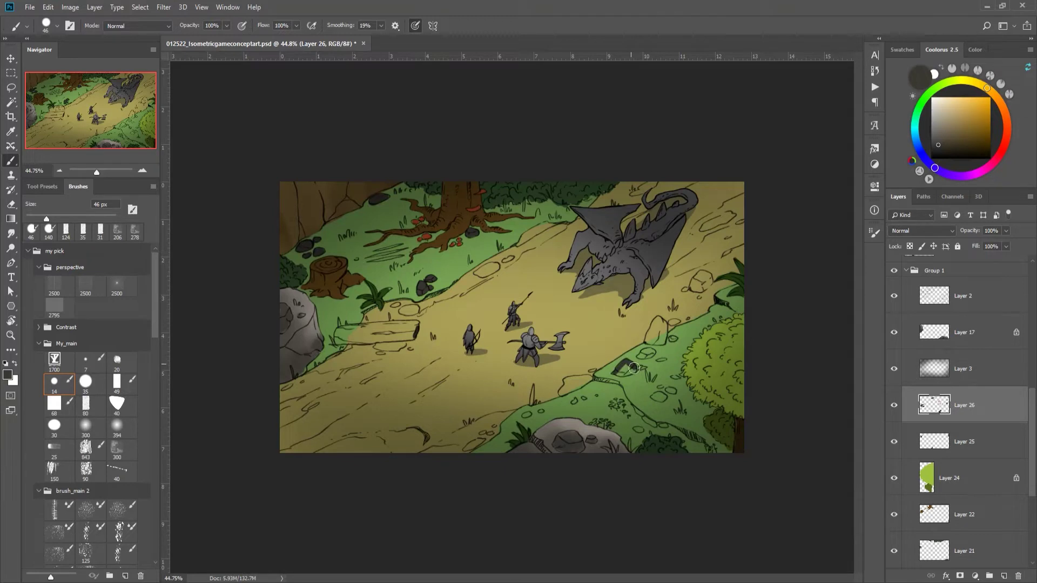
pyautogui.moveTo(682, 293); pyautogui.dragTo(706, 274)
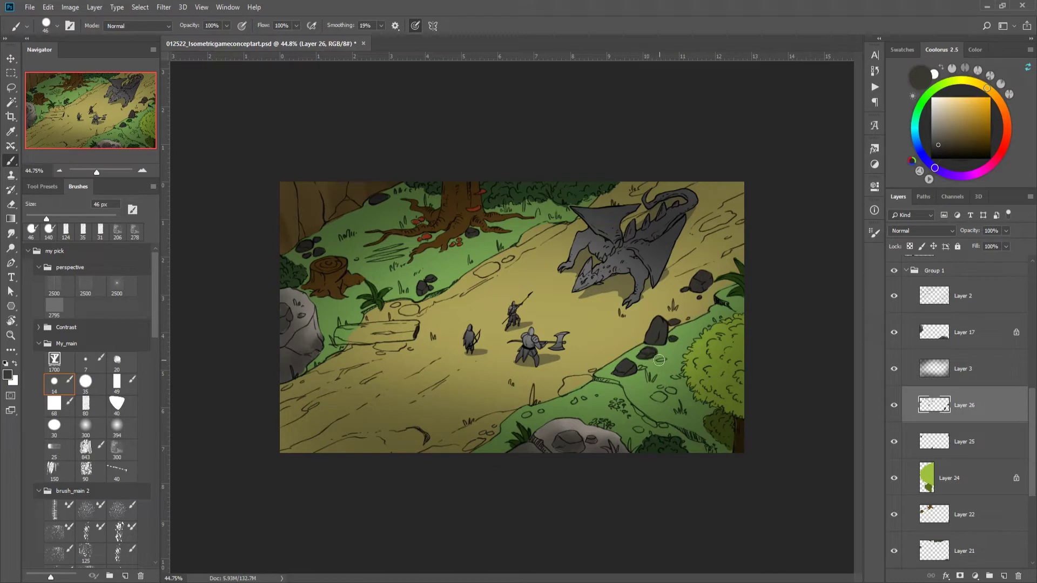
pyautogui.moveTo(671, 391); pyautogui.dragTo(659, 401)
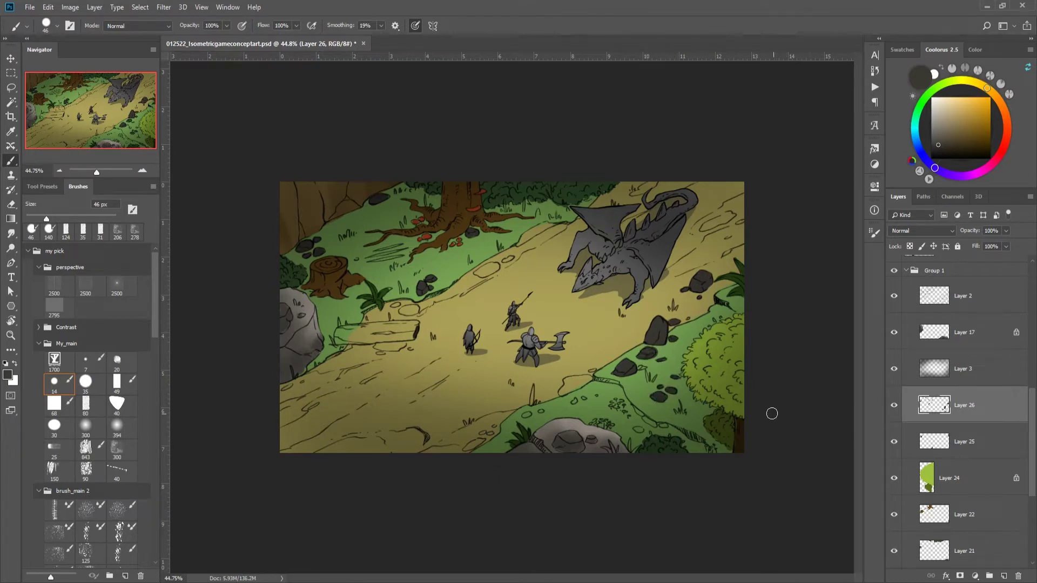
# Step: Hide the dark shadow overlay, select grass Layer 18, and pick a brown colour
pyautogui.hotkey('alt', ']')
pyautogui.hotkey('ctrl', ',')
pyautogui.hotkey('alt', ',')
pyautogui.click(962, 125)
pyautogui.click(999, 109)
pyautogui.click(965, 121)
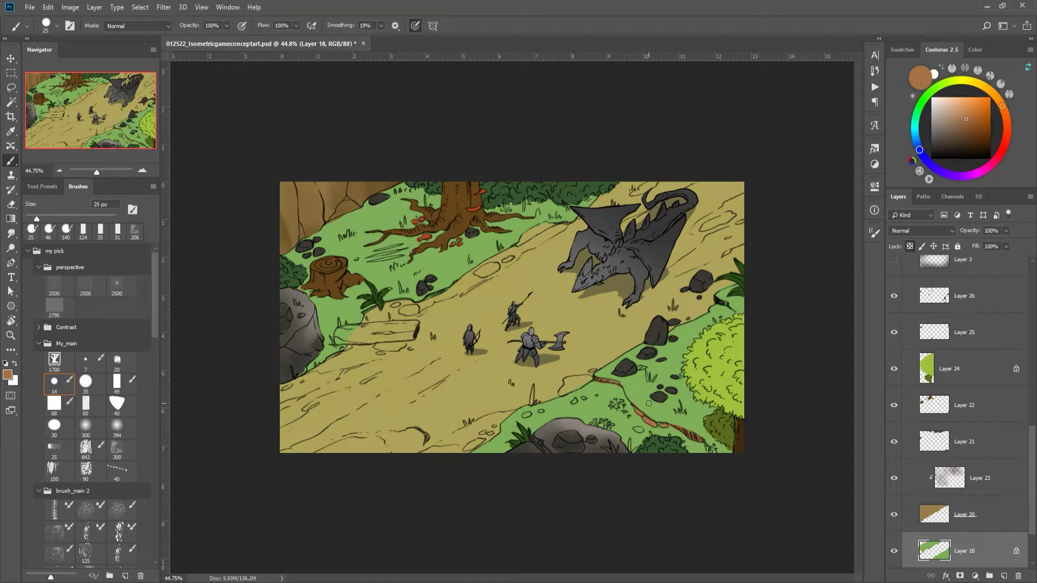
# Step: Add brighter light-green highlights on the foliage with a large textured brush of about 445 px
pyautogui.moveTo(515, 273); pyautogui.dragTo(532, 273)
pyautogui.keyDown('alt'); pyautogui.click(745, 308); pyautogui.keyUp('alt')
pyautogui.click(117, 448)
pyautogui.click(894, 260)
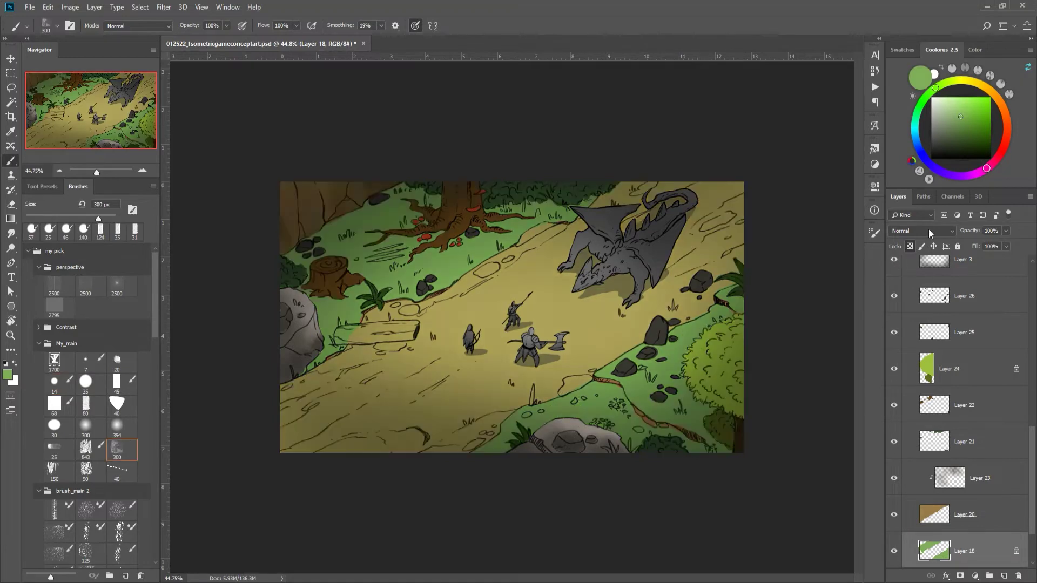
pyautogui.moveTo(365, 227); pyautogui.dragTo(400, 227)
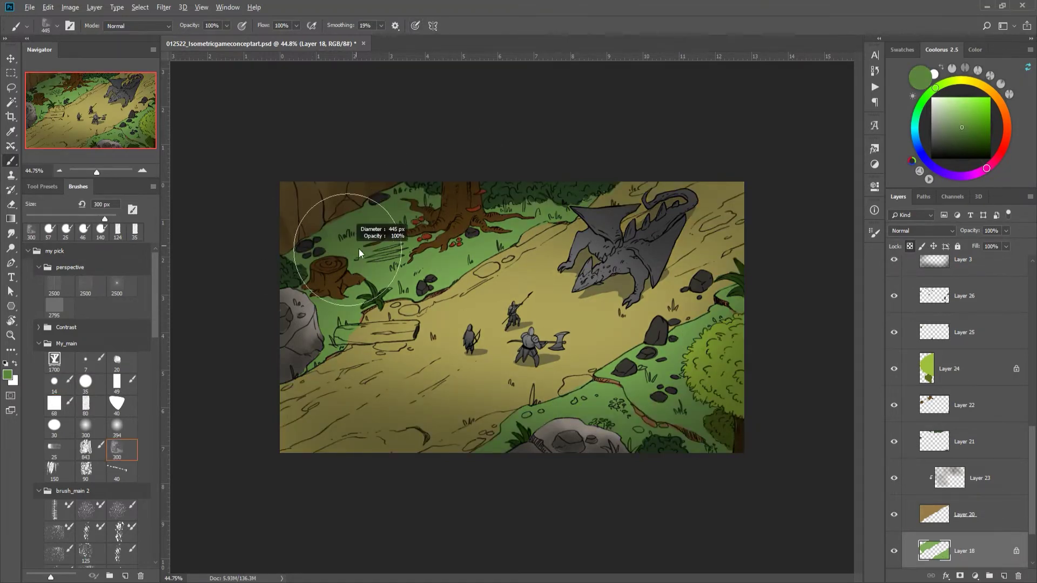
pyautogui.keyDown('alt'); pyautogui.click(520, 448); pyautogui.keyUp('alt')
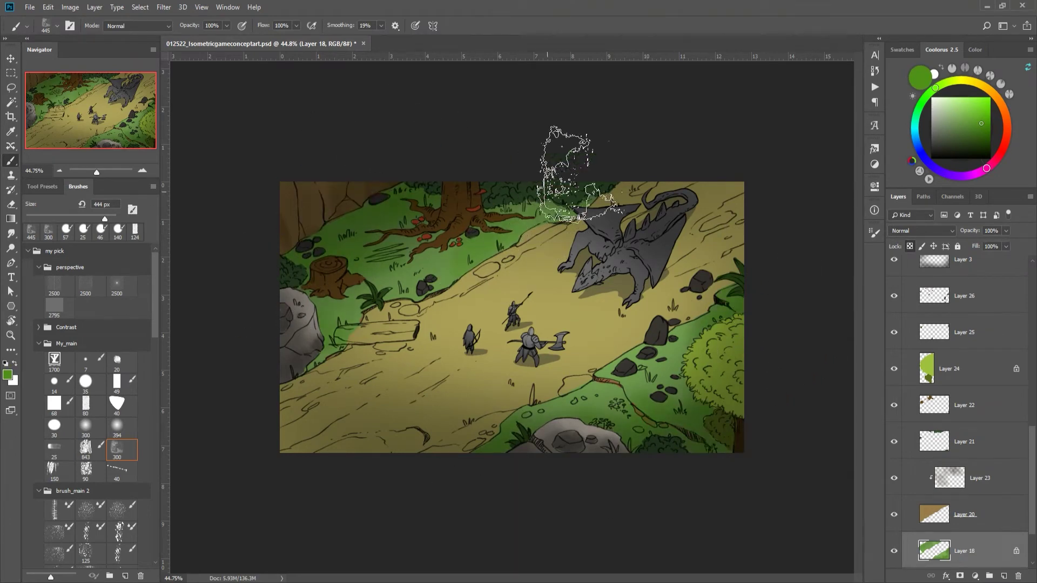
pyautogui.keyDown('alt'); pyautogui.click(427, 273); pyautogui.keyUp('alt')
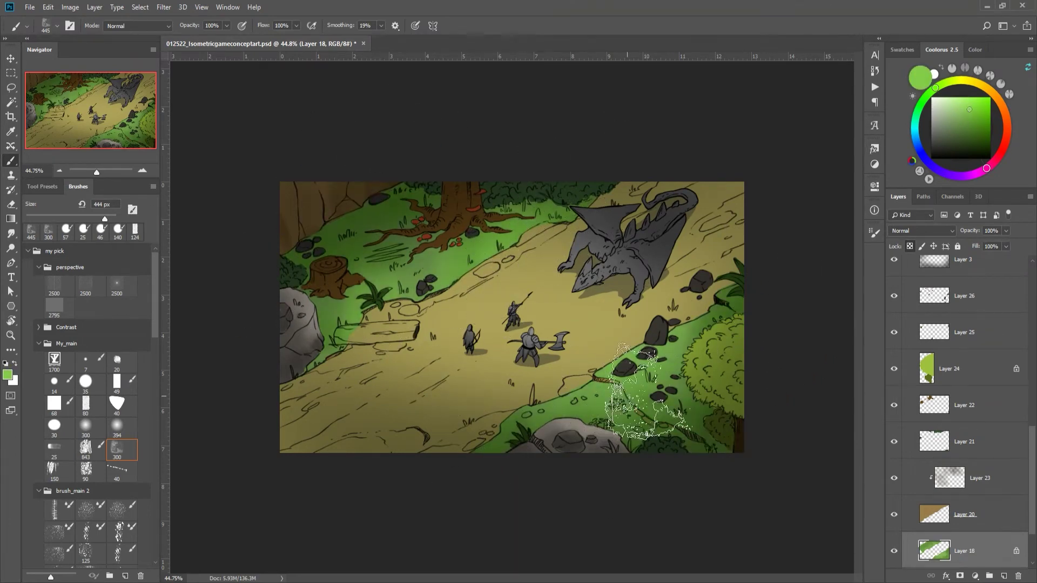
# Step: Paint bright yellow sunlight around the knights on the path and darken its lower-left edge
pyautogui.click(976, 123)
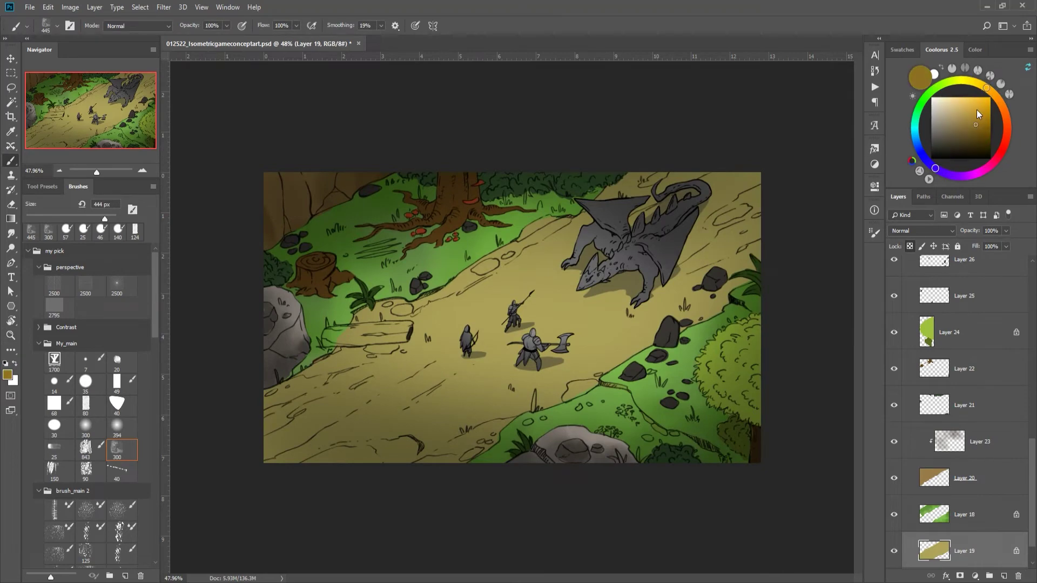
pyautogui.click(85, 448)
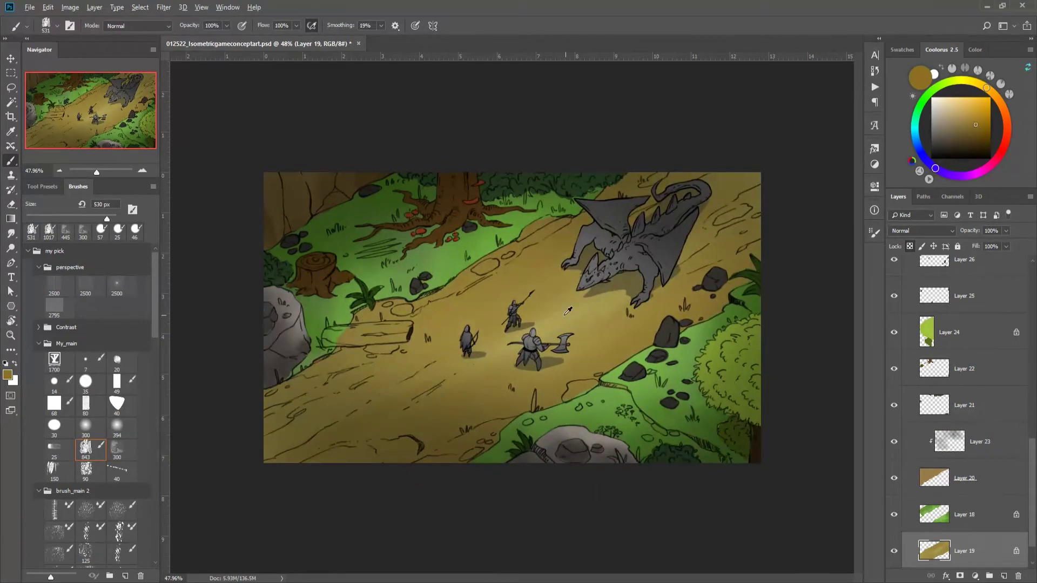
pyautogui.click(975, 103)
pyautogui.moveTo(467, 359); pyautogui.dragTo(568, 373)
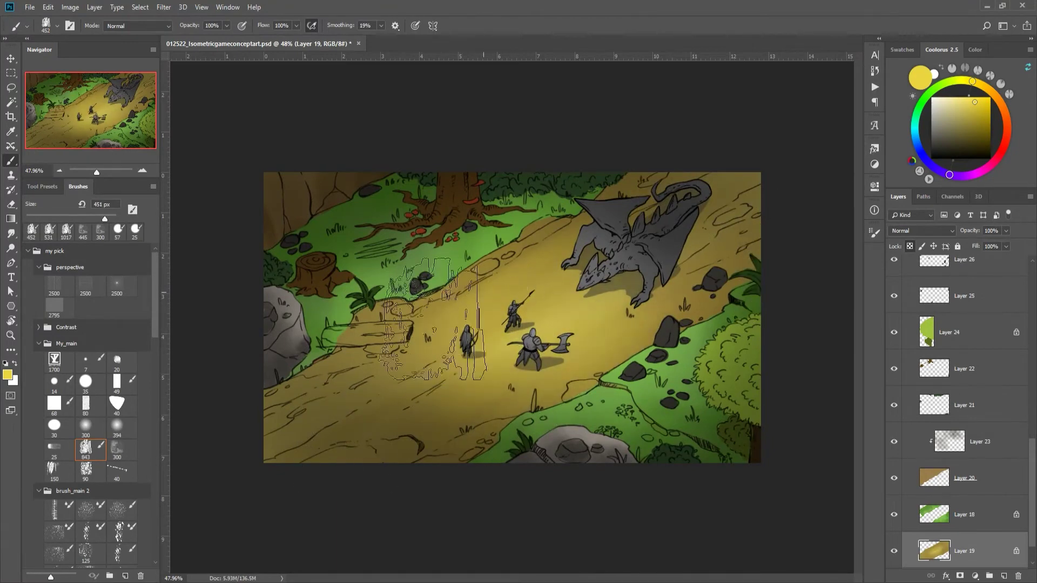
pyautogui.click(971, 134)
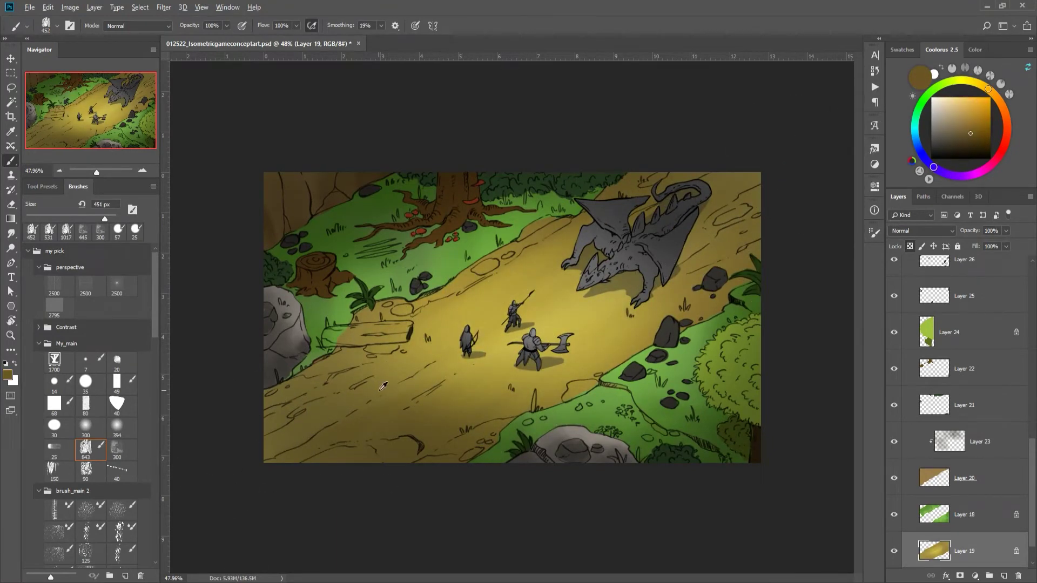
pyautogui.click(117, 361)
pyautogui.moveTo(429, 457); pyautogui.dragTo(459, 439)
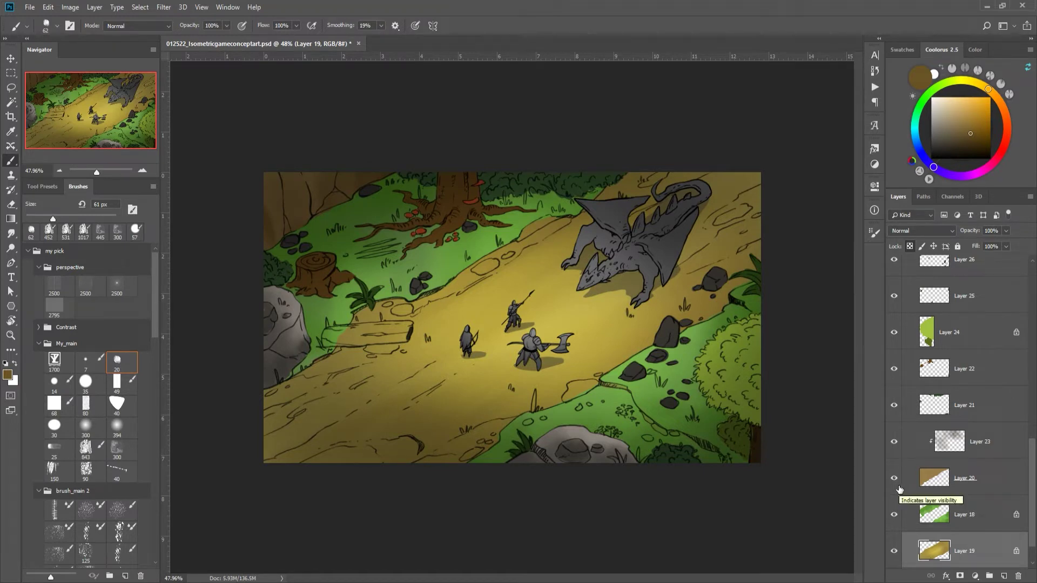
# Step: Darken the lower-right bushes on Layer 24 with a soft 300 brush in dark green
pyautogui.hotkey('alt', '.')
pyautogui.hotkey('alt', '[')
pyautogui.hotkey('alt', '[')
pyautogui.hotkey('alt', '[')
pyautogui.click(85, 425)
pyautogui.keyDown('alt'); pyautogui.click(746, 389); pyautogui.keyUp('alt')
pyautogui.moveTo(756, 365)
pyautogui.mouseDown()
pyautogui.moveTo(827, 407)
pyautogui.moveTo(704, 433)
pyautogui.mouseUp()
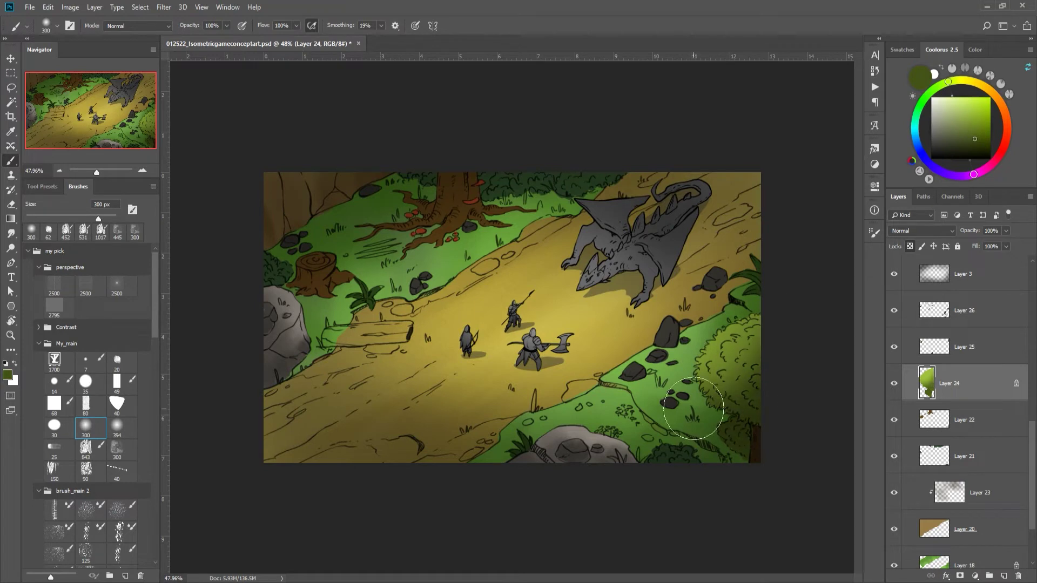
pyautogui.keyDown('alt'); pyautogui.click(687, 460); pyautogui.keyUp('alt')
# Step: Lock transparent pixels on Layers 25, 3 and 22
pyautogui.hotkey('alt', ']')
pyautogui.hotkey('alt', ']')
pyautogui.hotkey('alt', ']')
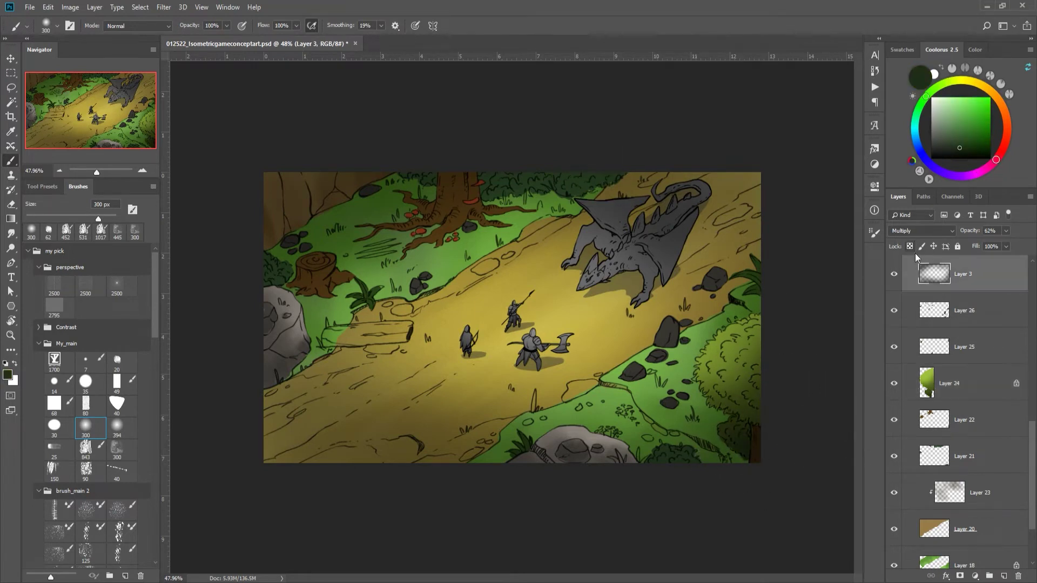
pyautogui.hotkey('alt', '[')
pyautogui.hotkey('alt', '[')
pyautogui.press('/')
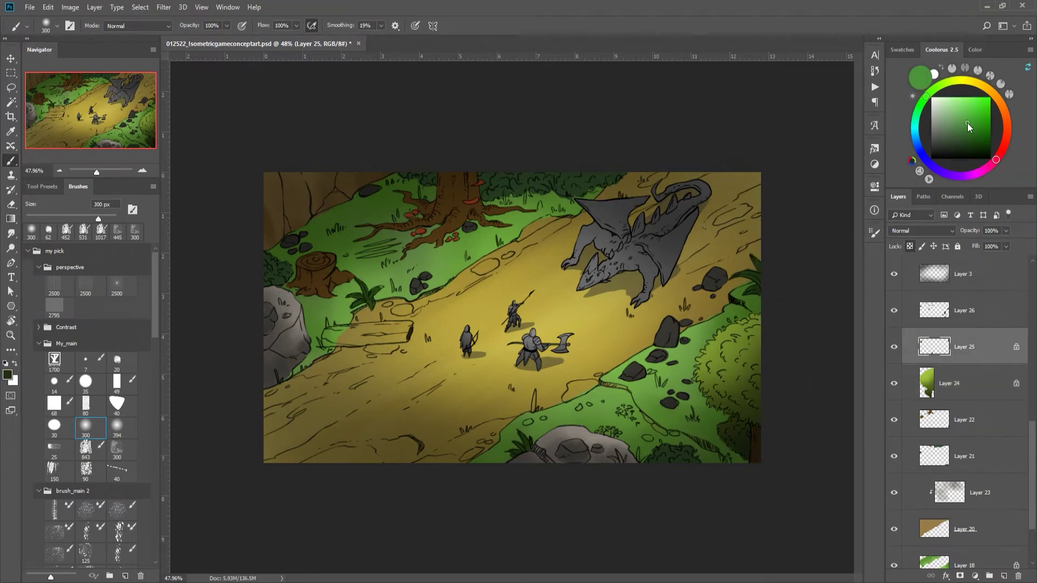
pyautogui.hotkey('alt', ']')
pyautogui.hotkey('alt', ']')
pyautogui.press('/')
pyautogui.hotkey('alt', '[')
pyautogui.hotkey('alt', '[')
pyautogui.hotkey('alt', '[')
pyautogui.press('/')
# Step: Shade the tree stump dark brown on Layer 22 with the textured 300 brush
pyautogui.keyDown('alt'); pyautogui.click(488, 281); pyautogui.keyUp('alt')
pyautogui.click(975, 128)
pyautogui.moveTo(319, 260); pyautogui.dragTo(321, 249)
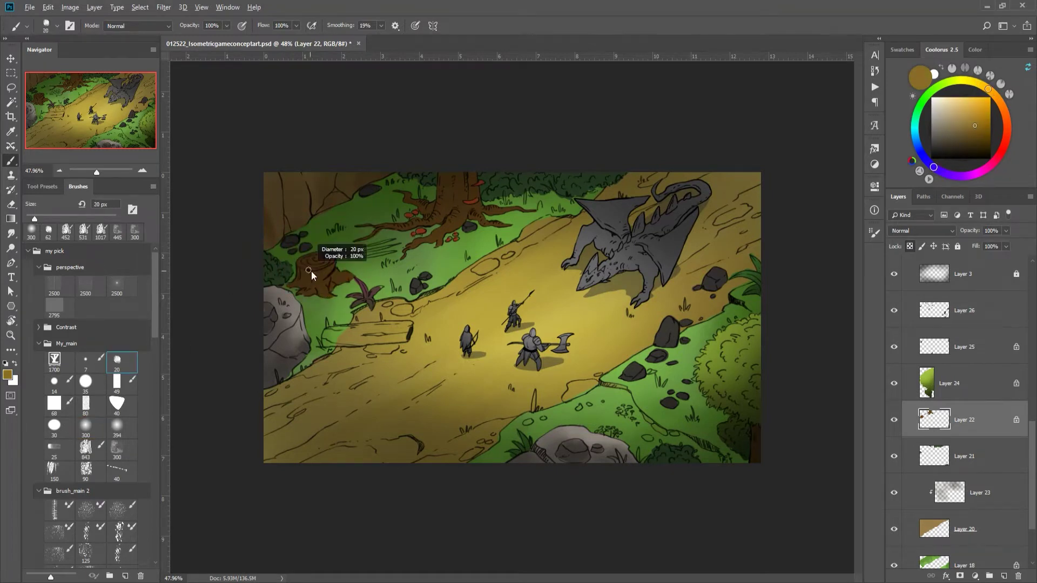
pyautogui.keyDown('alt'); pyautogui.click(320, 268); pyautogui.keyUp('alt')
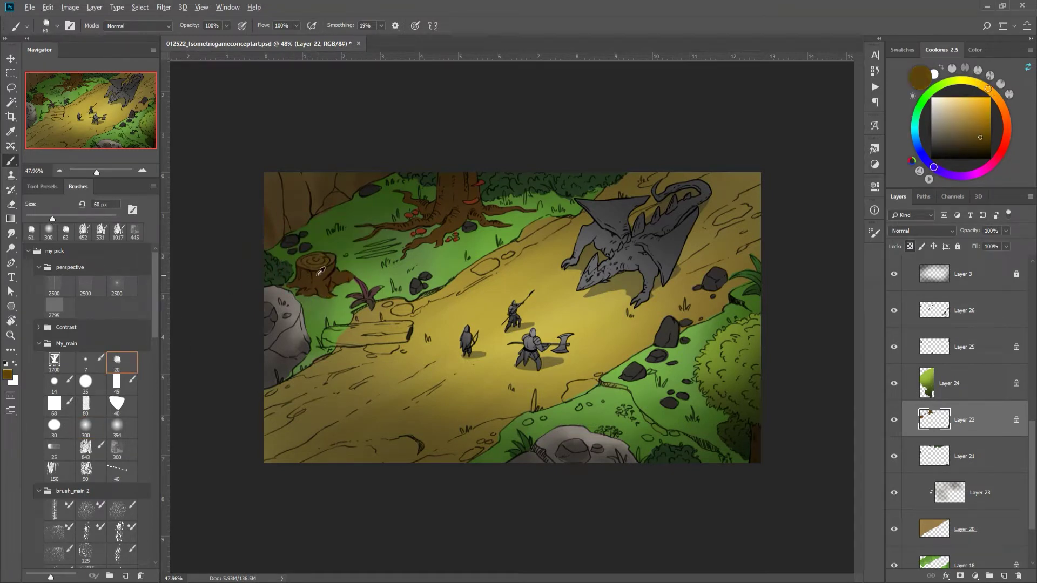
pyautogui.click(117, 448)
pyautogui.moveTo(324, 289); pyautogui.dragTo(285, 289)
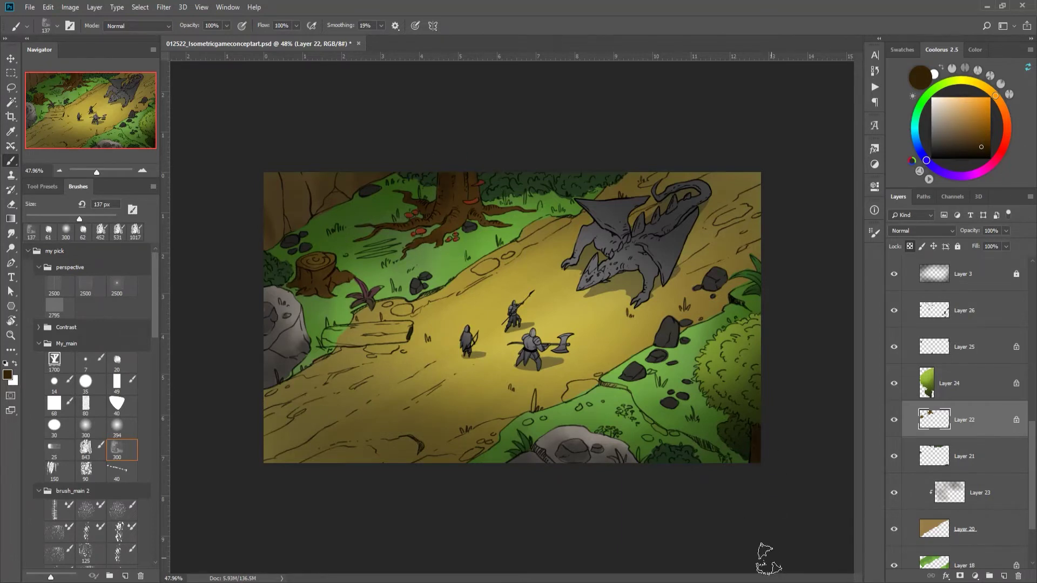
# Step: Begin painting the fallen log dark brown on a new layer with a hard 14 brush
pyautogui.click(1005, 574)
pyautogui.click(66, 394)
pyautogui.moveTo(393, 326); pyautogui.dragTo(389, 345)
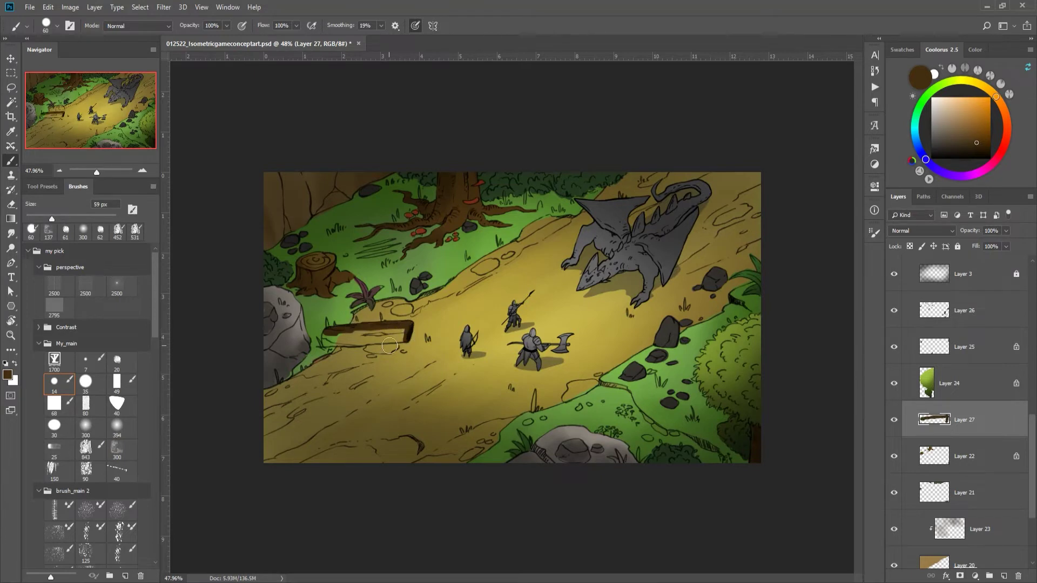
# Step: Finish filling the log dark brown and dab a shadow beneath it on a new layer
pyautogui.moveTo(325, 344)
pyautogui.mouseDown()
pyautogui.moveTo(399, 331)
pyautogui.moveTo(344, 336)
pyautogui.mouseUp()
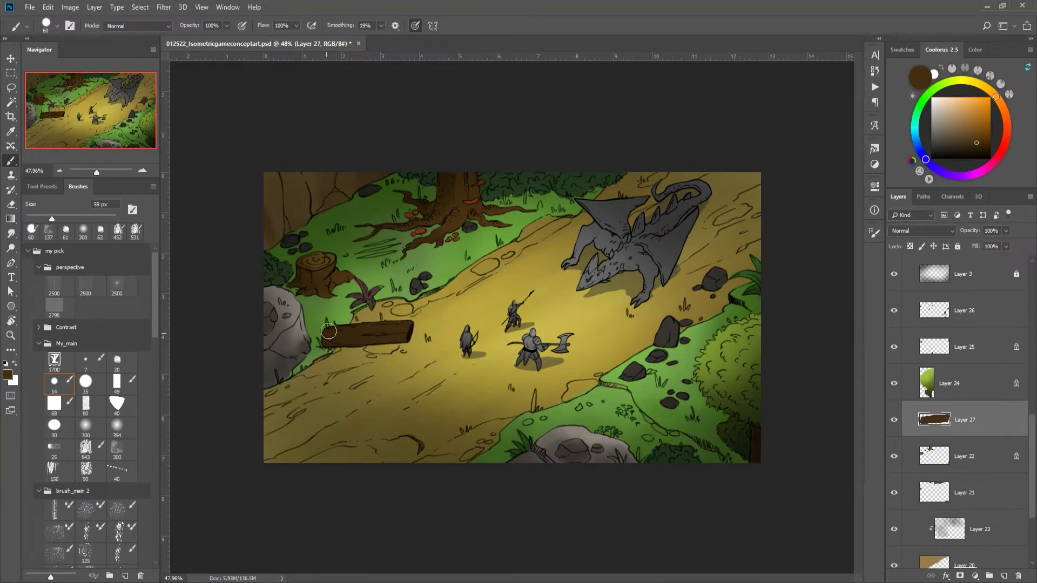
pyautogui.hotkey('ctrl', 'shift', 'alt', 'n')
pyautogui.keyDown('alt'); pyautogui.click(574, 389); pyautogui.keyUp('alt')
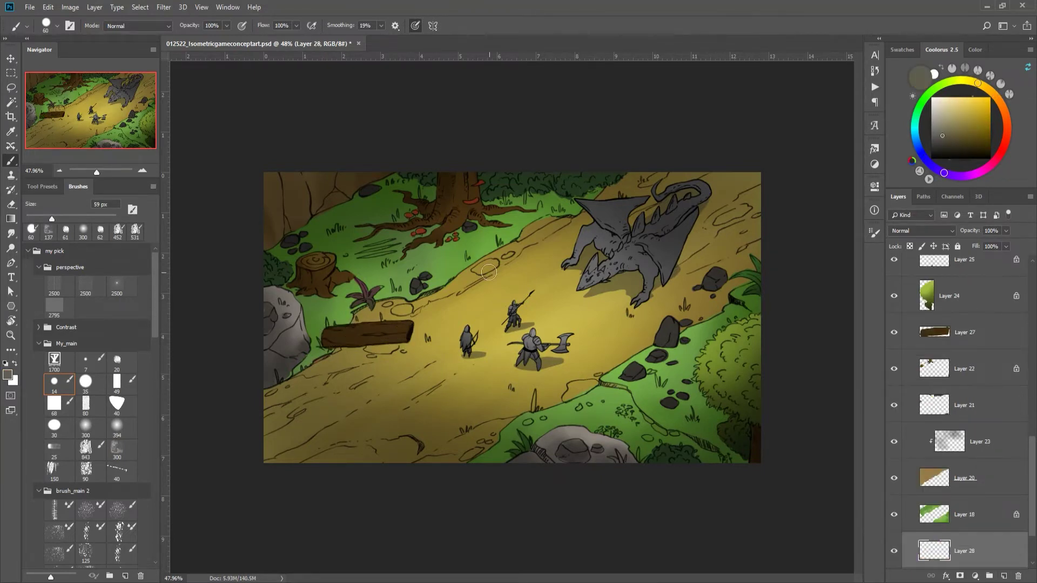
pyautogui.hotkey('ctrl', 'z')
pyautogui.click(380, 355)
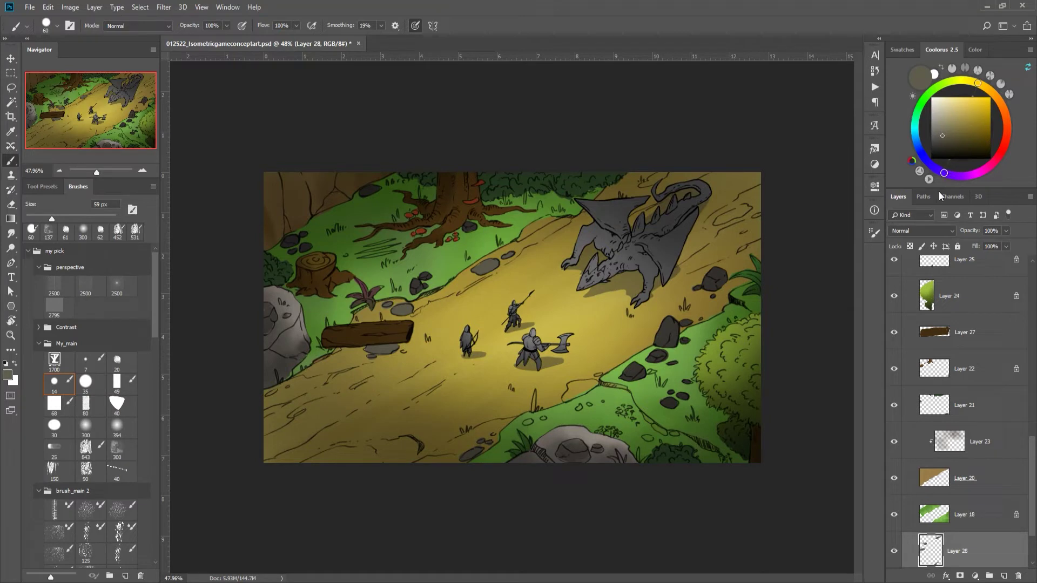
# Step: Tint the stone under the log green and dark olive with the textured 300 brush
pyautogui.click(117, 448)
pyautogui.keyDown('alt'); pyautogui.click(555, 444); pyautogui.keyUp('alt')
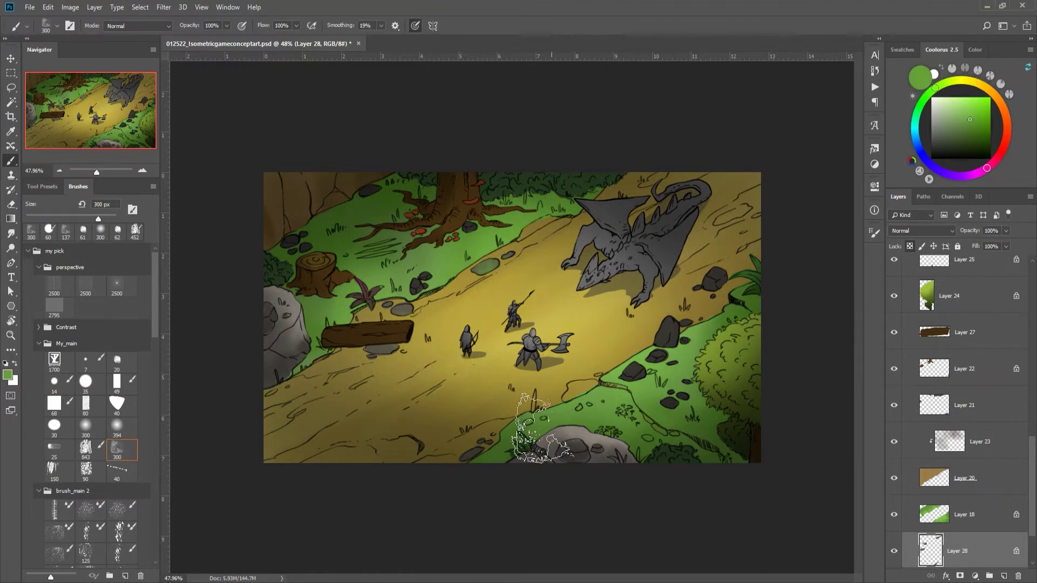
pyautogui.click(378, 351)
pyautogui.keyDown('alt'); pyautogui.click(400, 330); pyautogui.keyUp('alt')
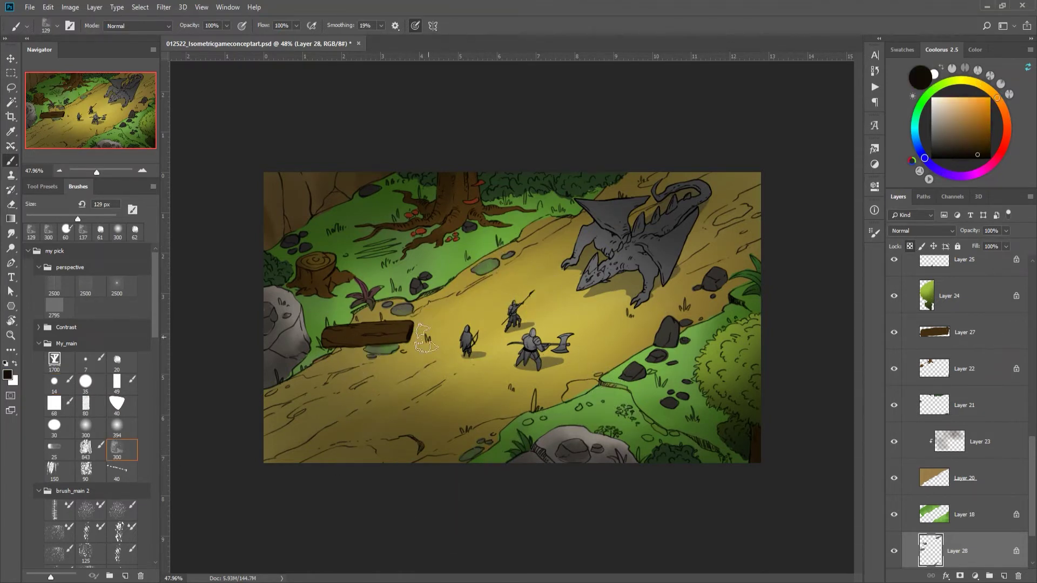
pyautogui.keyDown('alt'); pyautogui.click(378, 351); pyautogui.keyUp('alt')
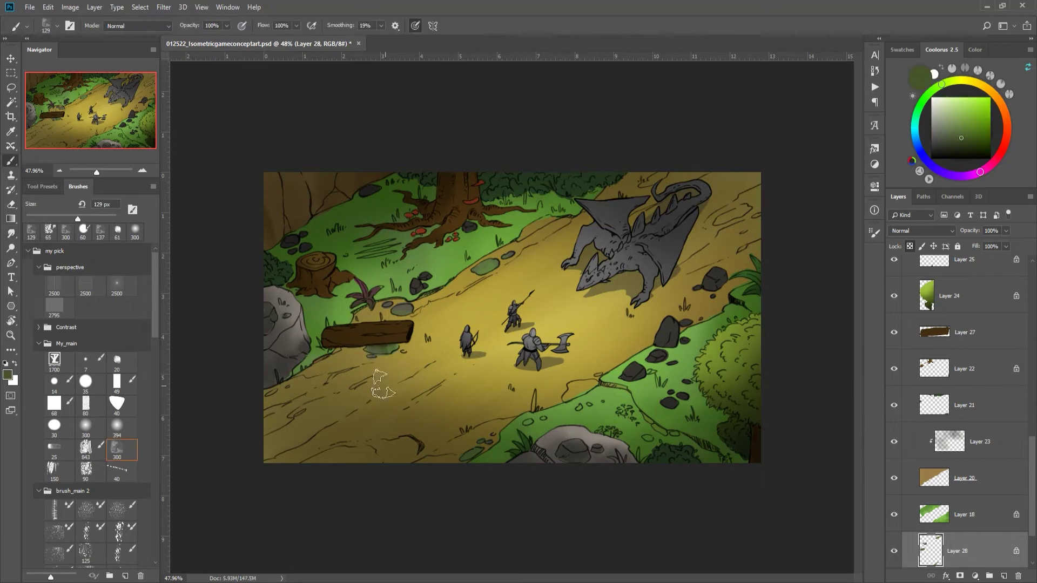
pyautogui.press('r')
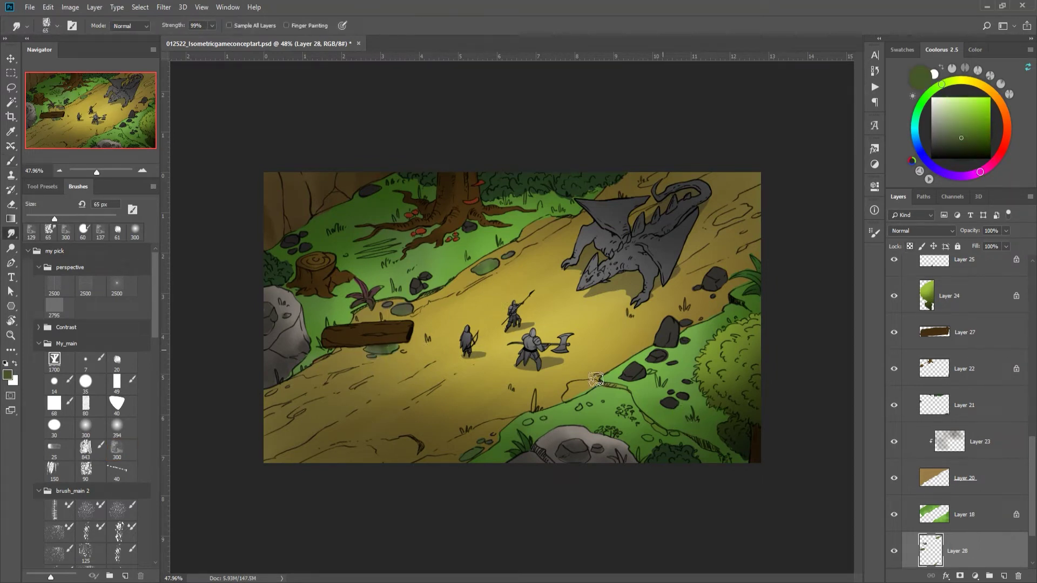
pyautogui.press('b')
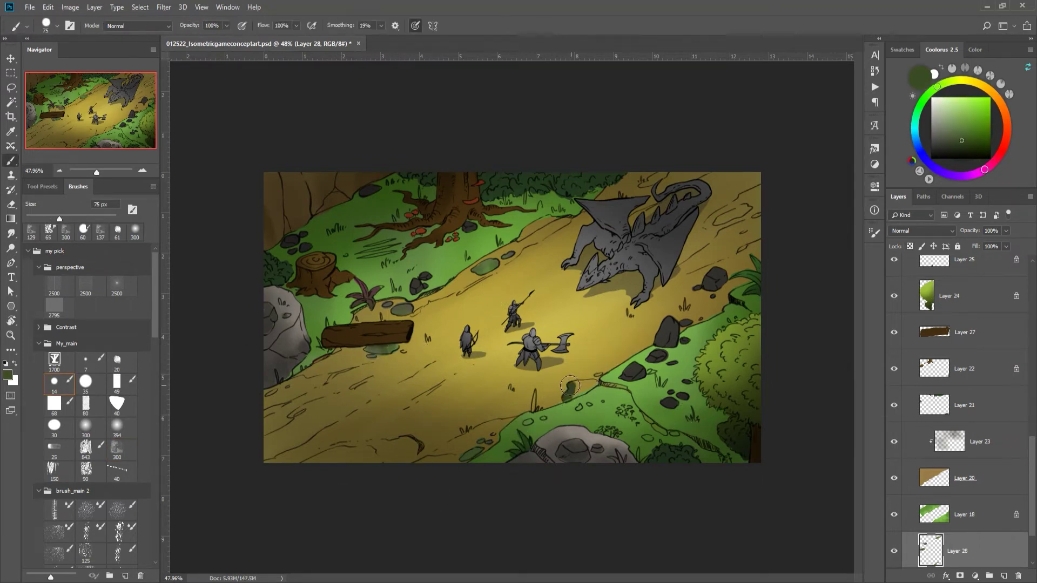
# Step: Paint a shadow along the grass edge, trying a merge and erase before undoing them
pyautogui.moveTo(571, 386); pyautogui.dragTo(592, 382)
pyautogui.keyDown('alt'); pyautogui.click(402, 301); pyautogui.keyUp('alt')
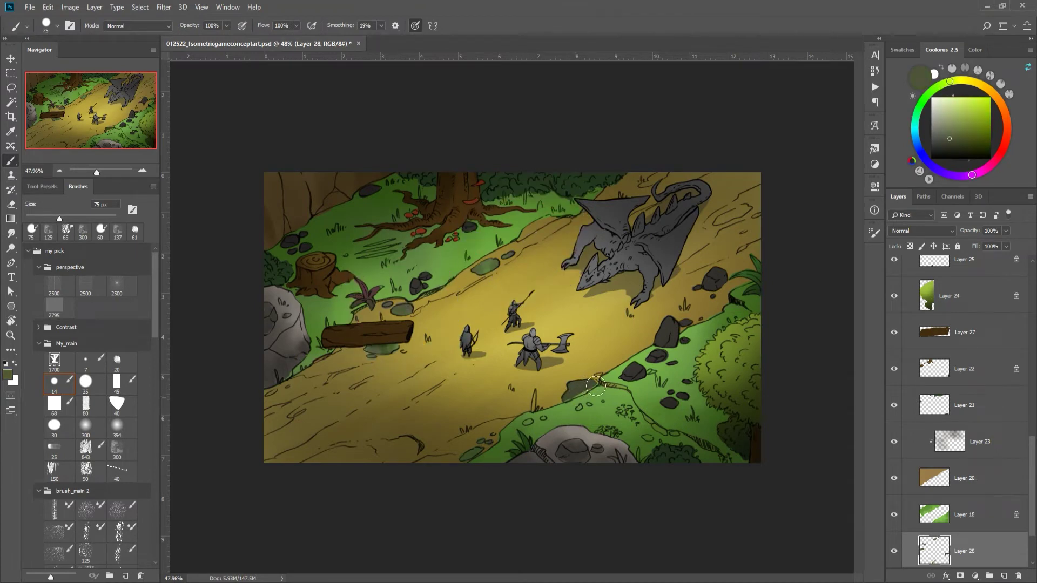
pyautogui.hotkey('ctrl', 'e')
pyautogui.press('e')
pyautogui.moveTo(537, 408); pyautogui.dragTo(574, 397)
pyautogui.hotkey('ctrl', 'z')
pyautogui.hotkey('ctrl', 'z')
pyautogui.press('b')
pyautogui.click(116, 449)
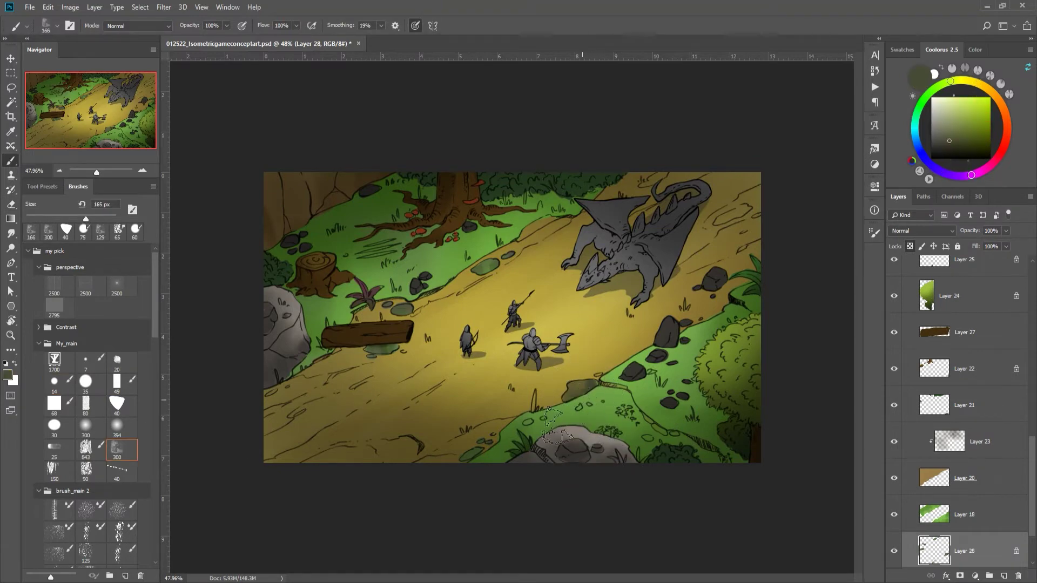
# Step: Paint an olive-green base over the dragon on a new layer clipped to Layer 9
pyautogui.scroll(-3, 655, 410)
pyautogui.scroll(3, 655, 409)
pyautogui.scroll(2, 654, 409)
pyautogui.click(1004, 576)
pyautogui.hotkey('ctrl', 'alt', 'g')
pyautogui.keyDown('alt'); pyautogui.click(764, 243); pyautogui.keyUp('alt')
pyautogui.moveTo(637, 226)
pyautogui.mouseDown()
pyautogui.moveTo(583, 282)
pyautogui.moveTo(686, 162)
pyautogui.mouseUp()
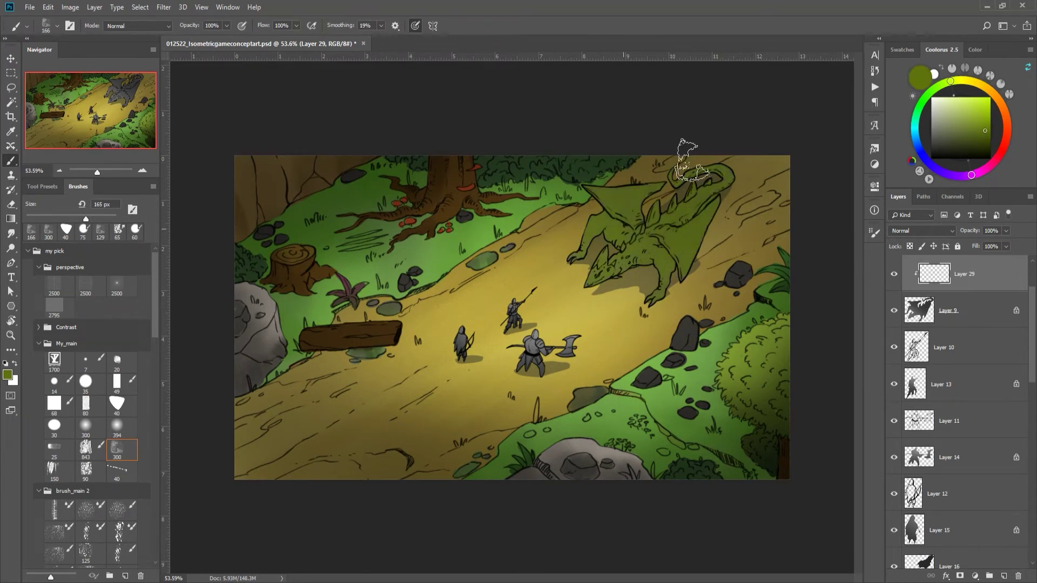
# Step: Shade the dragon's shoulder, leg and back spikes in dark brown
pyautogui.click(994, 95)
pyautogui.click(981, 141)
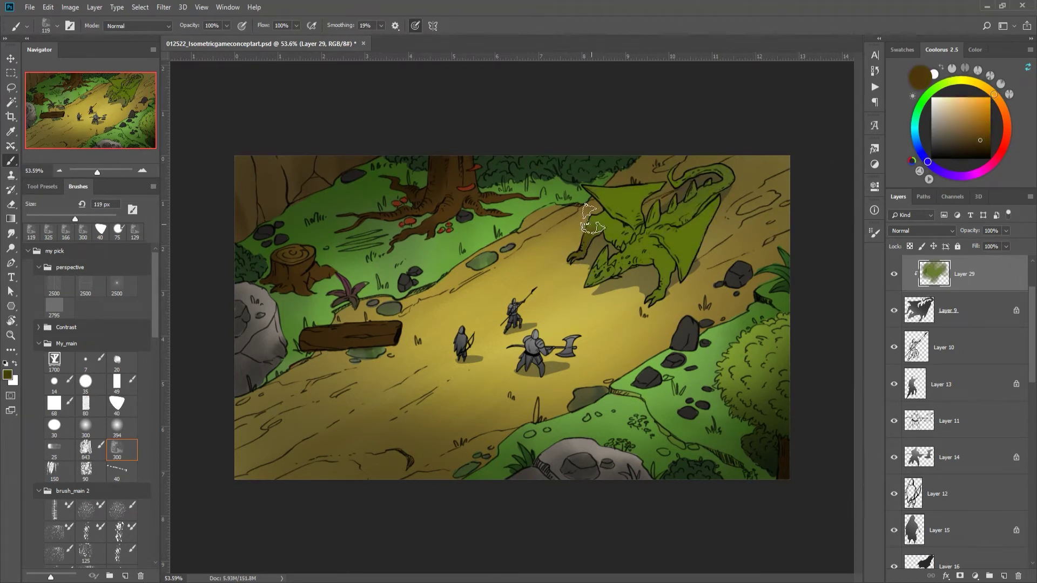
pyautogui.click(86, 405)
pyautogui.moveTo(594, 189); pyautogui.dragTo(663, 282)
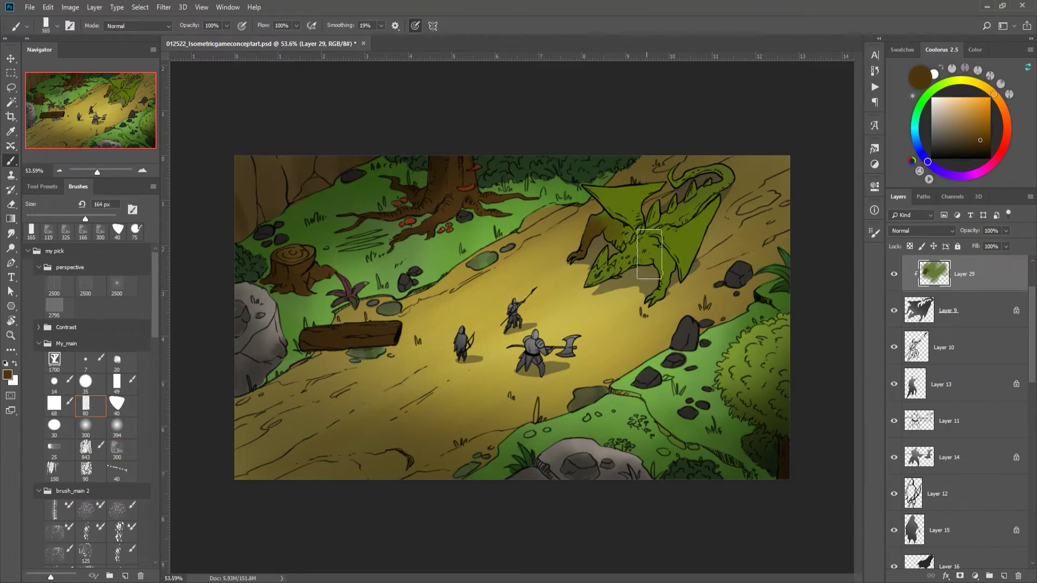
pyautogui.moveTo(688, 211); pyautogui.dragTo(696, 186)
# Step: Paint olive yellow on the dragon's wing tip with a smaller brush
pyautogui.click(962, 81)
pyautogui.click(979, 115)
pyautogui.click(74, 388)
pyautogui.moveTo(585, 187); pyautogui.dragTo(667, 242)
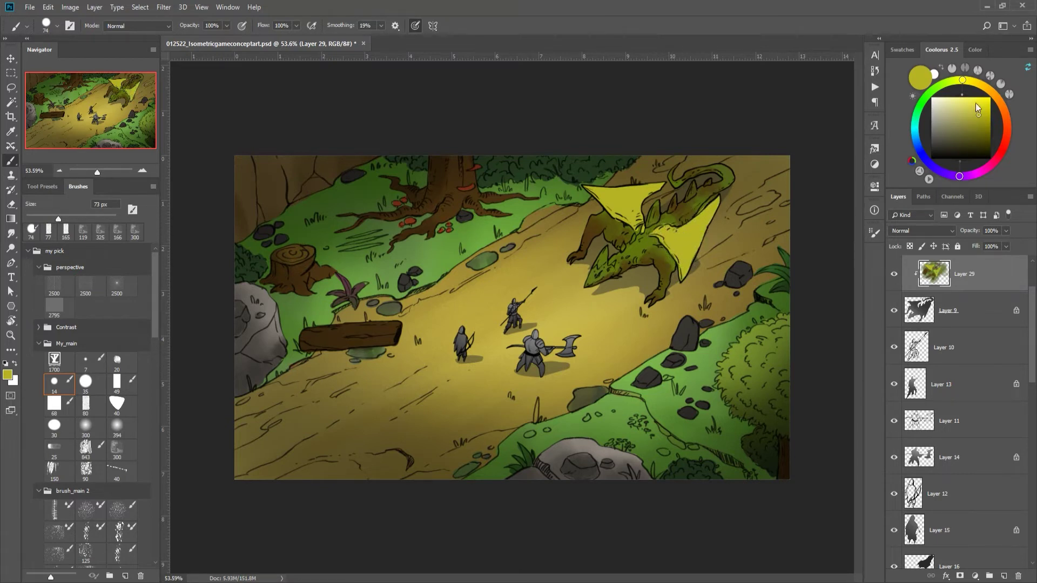
# Step: Colour the selected wings purple, blend olive over them, and deselect
pyautogui.click(941, 172)
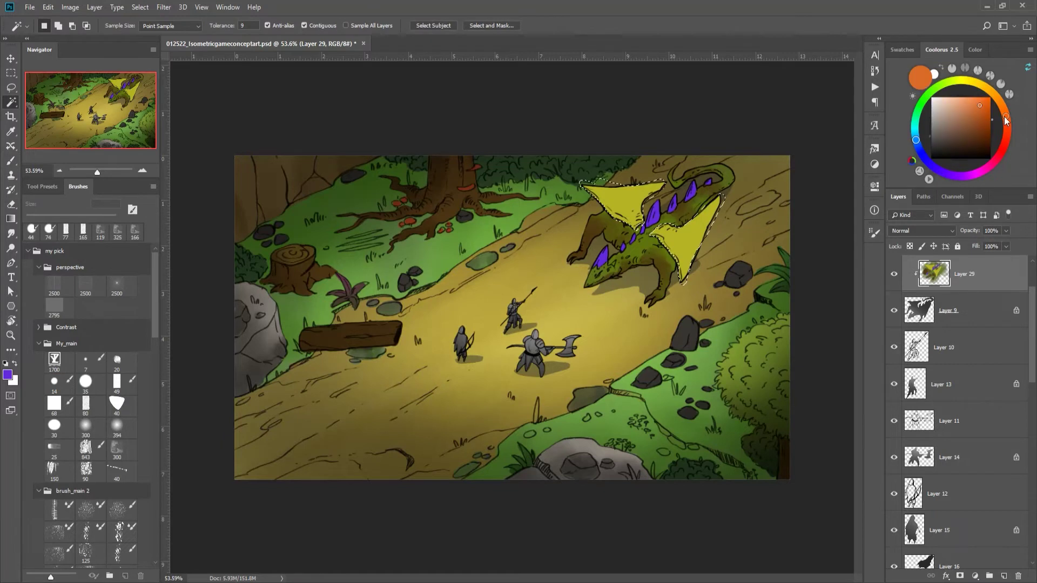
pyautogui.moveTo(638, 205)
pyautogui.mouseDown()
pyautogui.moveTo(668, 238)
pyautogui.moveTo(697, 249)
pyautogui.moveTo(581, 233)
pyautogui.moveTo(697, 248)
pyautogui.mouseUp()
pyautogui.click(940, 171)
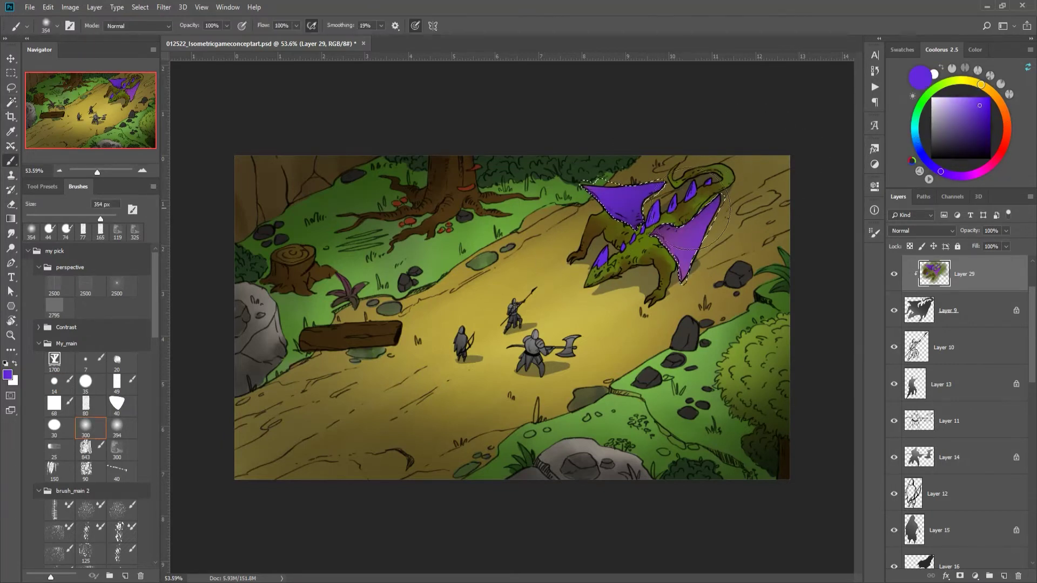
pyautogui.keyDown('alt'); pyautogui.click(655, 217); pyautogui.keyUp('alt')
pyautogui.moveTo(655, 217)
pyautogui.mouseDown()
pyautogui.moveTo(740, 169)
pyautogui.moveTo(664, 232)
pyautogui.mouseUp()
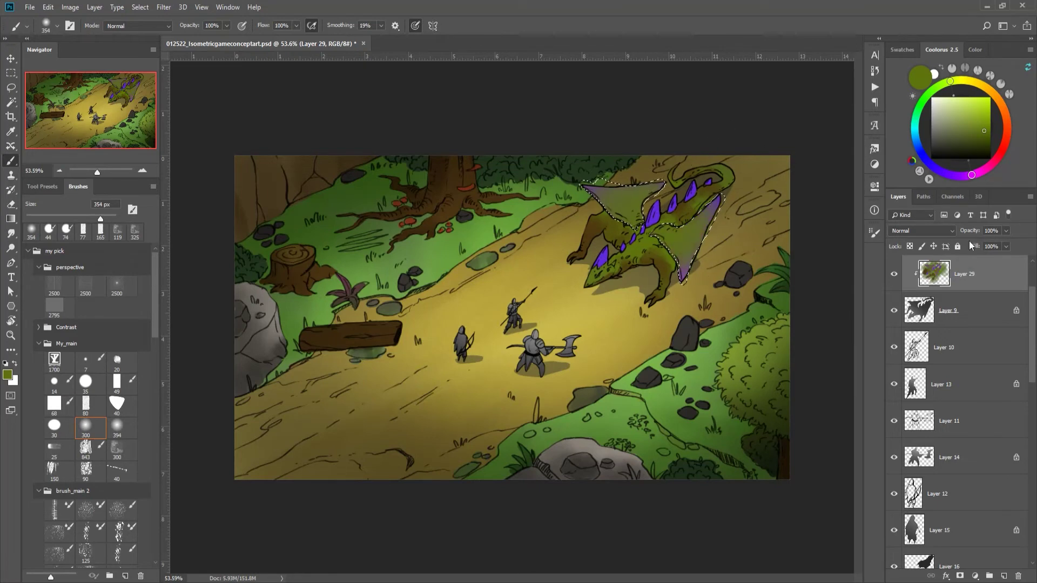
pyautogui.hotkey('ctrl', 'd')
# Step: Smudge the dragon's paint using 40 px and 20 px brushes in olive tones
pyautogui.click(117, 404)
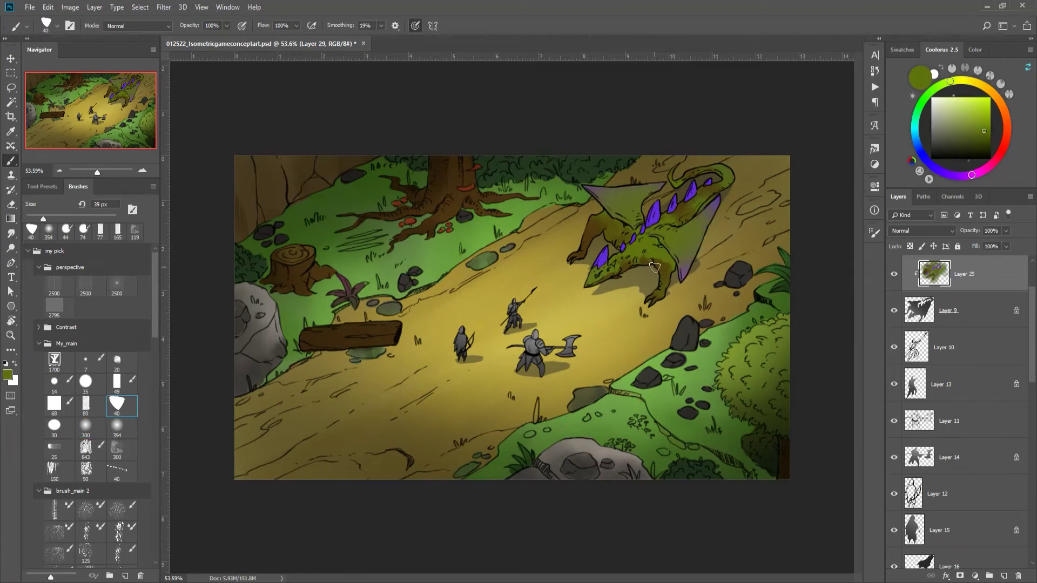
pyautogui.keyDown('alt'); pyautogui.click(670, 263); pyautogui.keyUp('alt')
pyautogui.press('r')
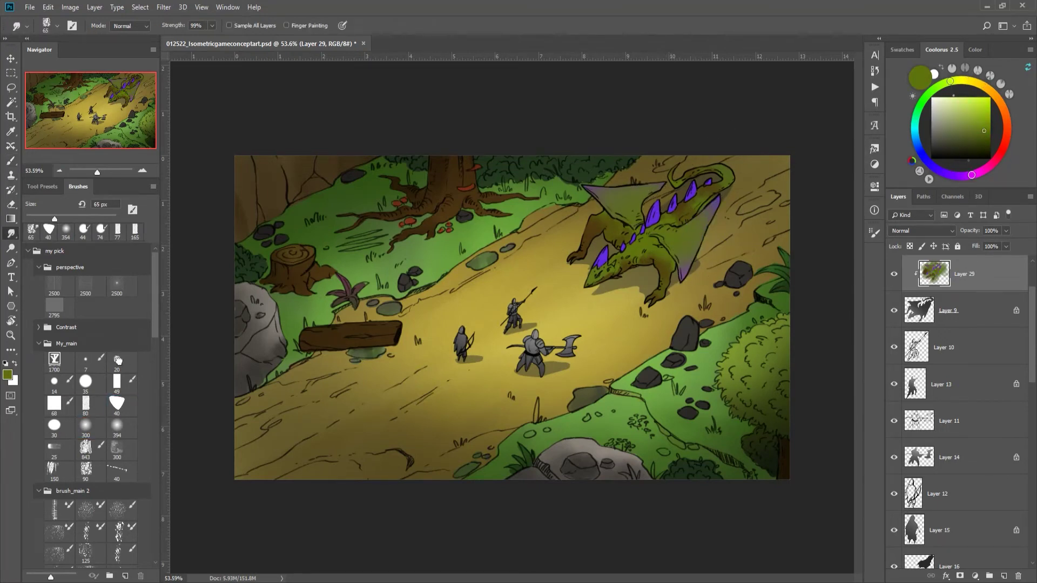
pyautogui.click(116, 360)
pyautogui.click(954, 152)
# Step: Paint dark shadow strokes on a new clipped layer set to Multiply
pyautogui.click(1005, 576)
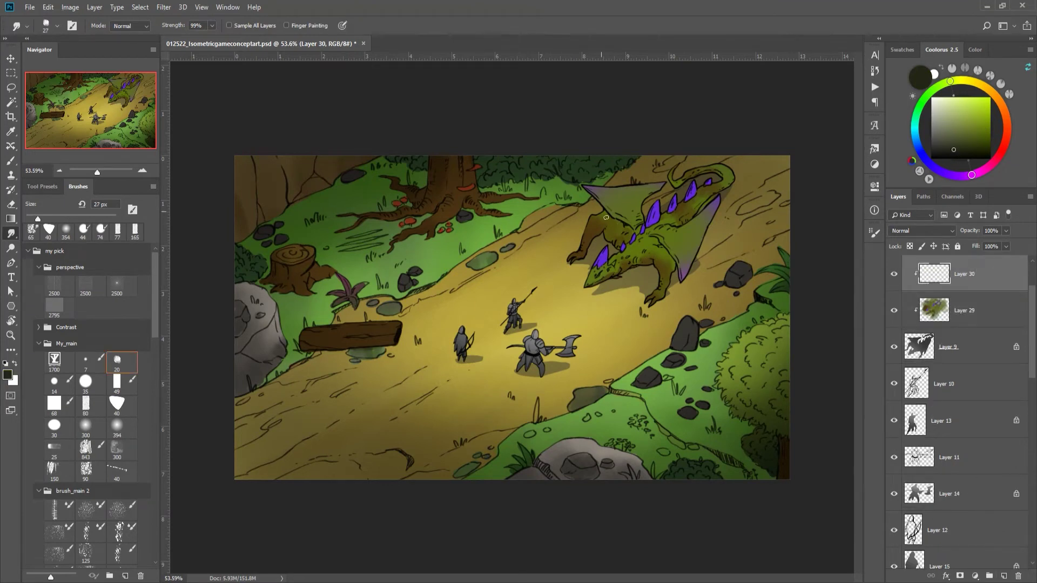
pyautogui.press('b')
pyautogui.moveTo(605, 213); pyautogui.dragTo(657, 242)
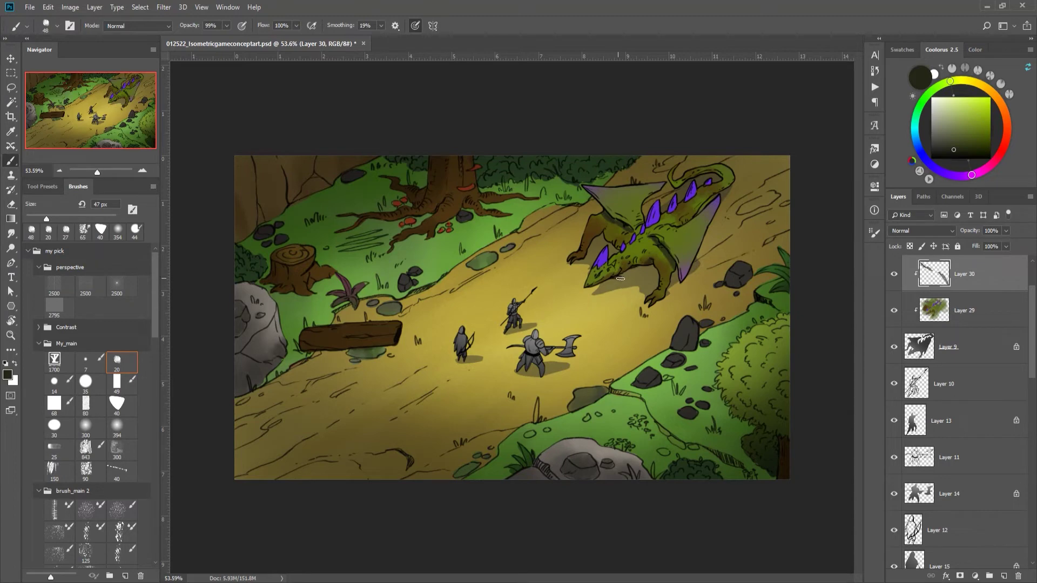
pyautogui.moveTo(715, 172); pyautogui.dragTo(684, 254)
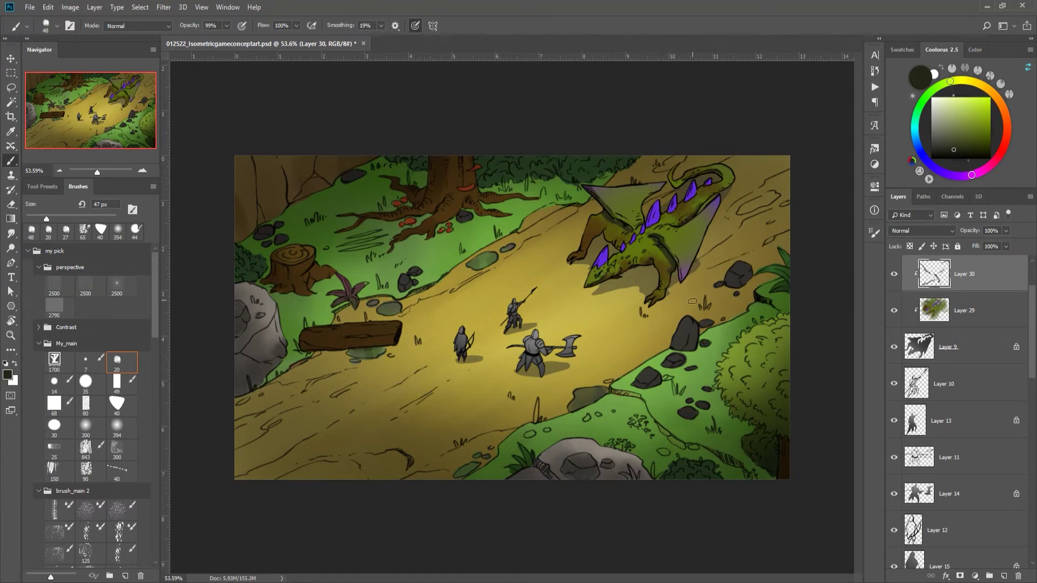
pyautogui.scroll(-5, 683, 381)
pyautogui.scroll(3, 683, 382)
pyautogui.click(921, 231)
pyautogui.click(918, 270)
# Step: Shift Layer 29's hue and saturation to turn the dragon orange-red
pyautogui.click(965, 311)
pyautogui.hotkey('ctrl', 'u')
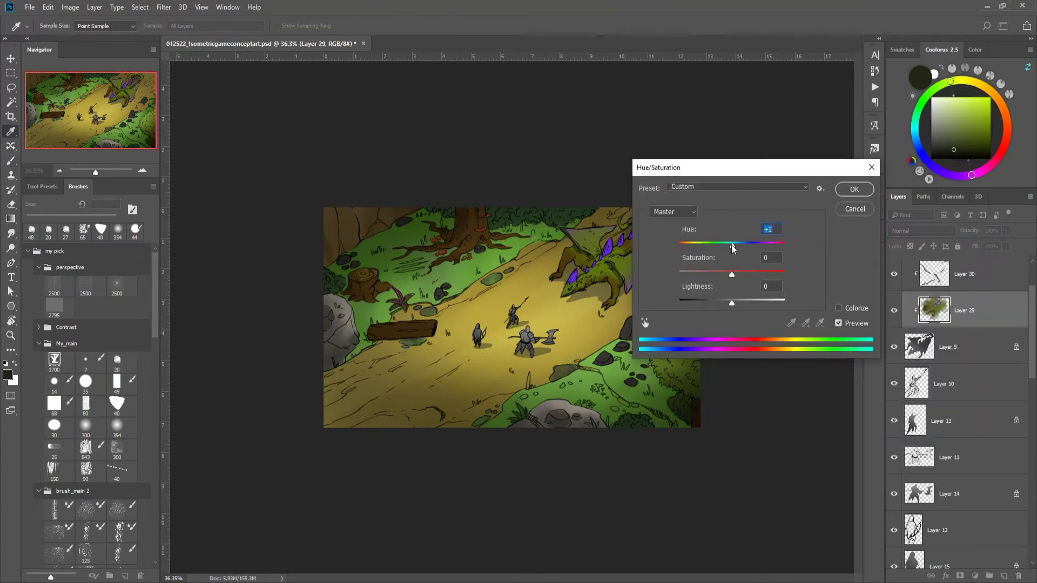
pyautogui.moveTo(732, 244); pyautogui.dragTo(773, 246)
pyautogui.moveTo(732, 274)
pyautogui.mouseDown()
pyautogui.moveTo(764, 275)
pyautogui.moveTo(722, 246)
pyautogui.moveTo(711, 263)
pyautogui.mouseUp()
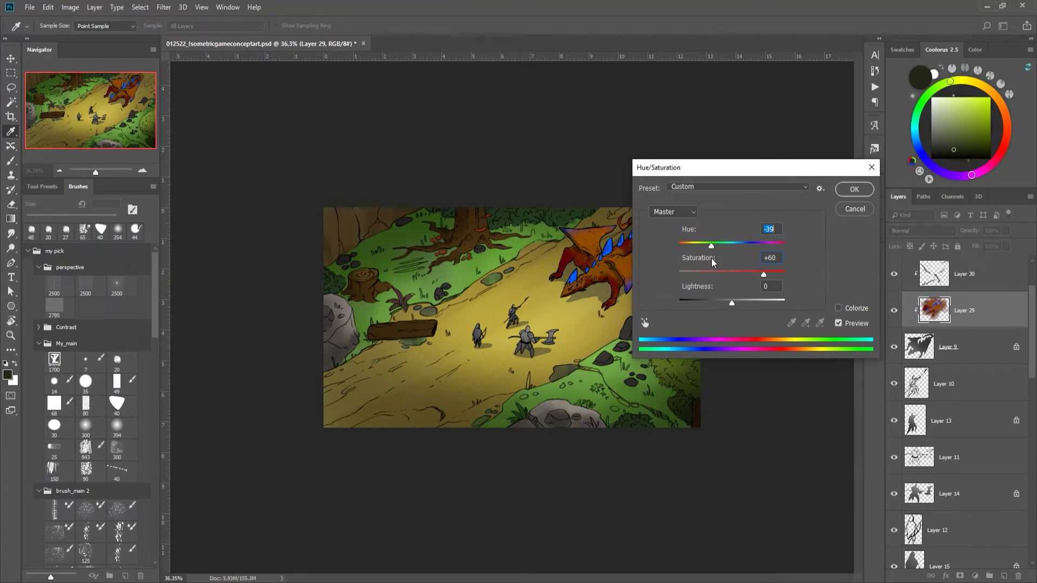
pyautogui.click(855, 189)
# Step: Colour the knights: Layer 13 dark red, Layer 14 blue, Layer 15 olive green
pyautogui.press('b')
pyautogui.moveTo(1030, 341); pyautogui.dragTo(1030, 363)
pyautogui.click(915, 343)
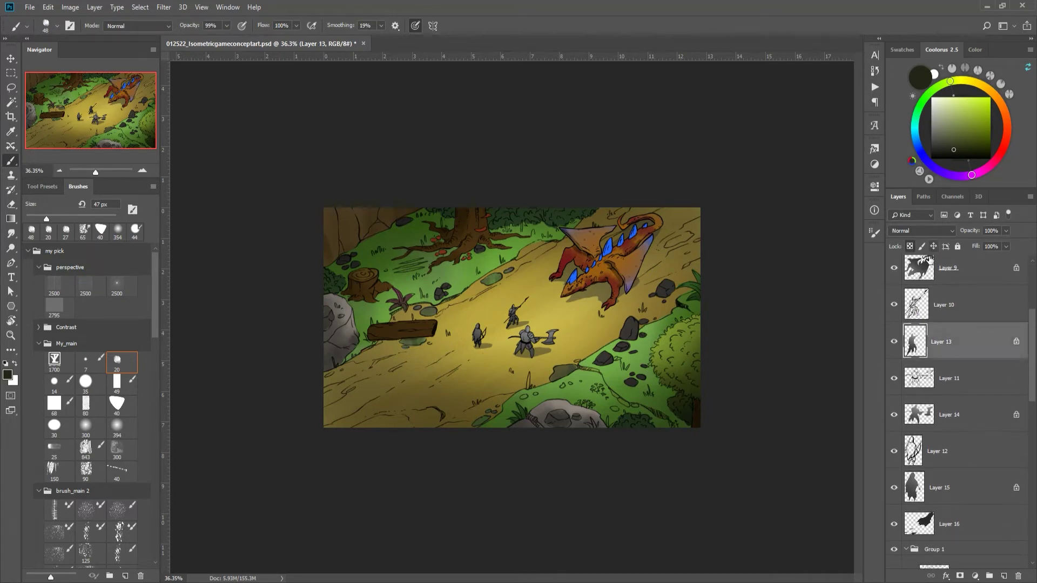
pyautogui.keyDown('alt'); pyautogui.click(529, 338); pyautogui.keyUp('alt')
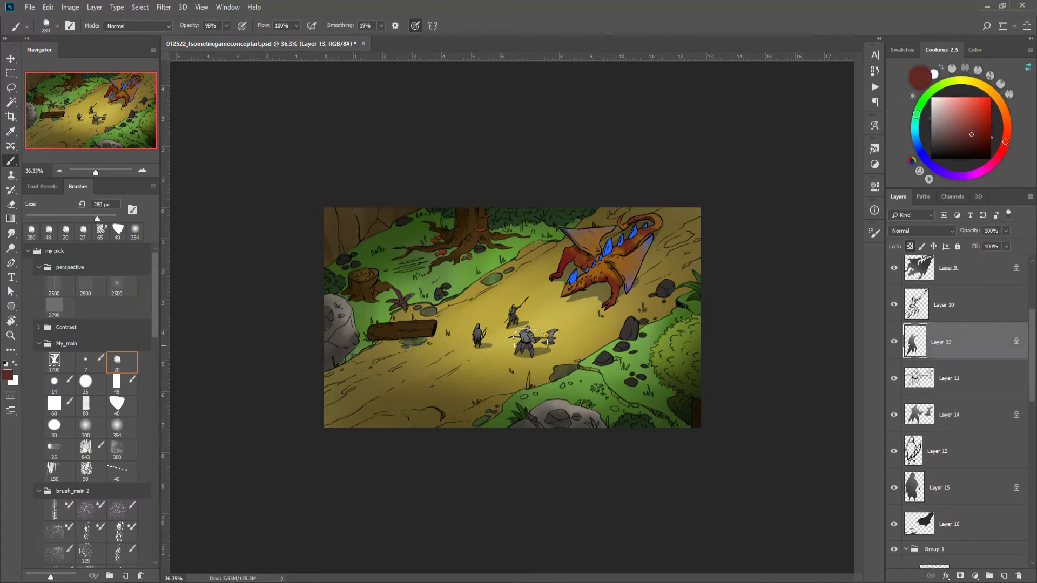
pyautogui.click(949, 415)
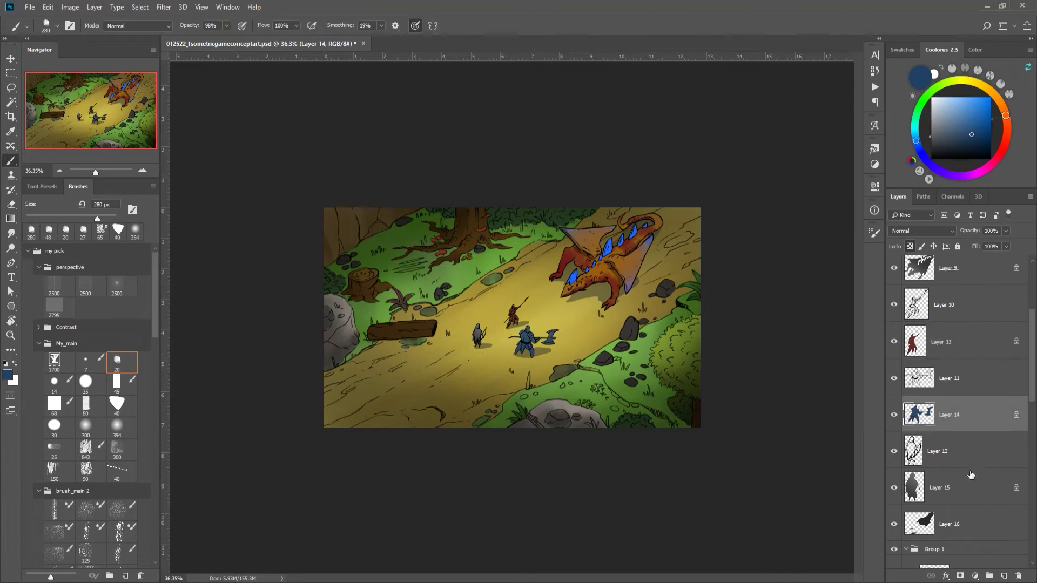
pyautogui.click(940, 488)
pyautogui.keyDown('alt'); pyautogui.click(545, 364); pyautogui.keyUp('alt')
pyautogui.hotkey('alt', 'BackSpace')
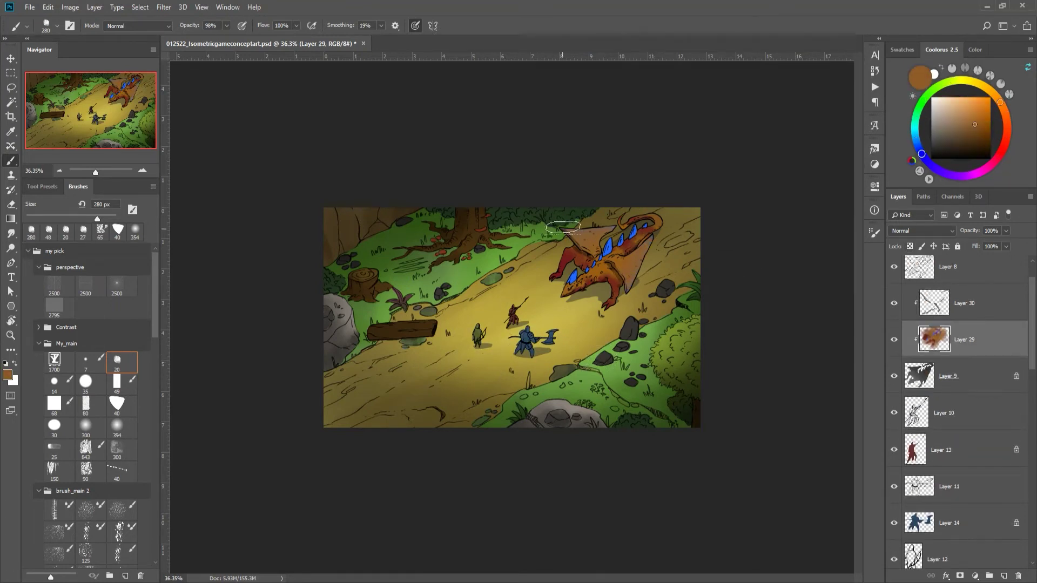
# Step: Repaint part of the dragon's wing purple-grey and sample colours from the knight layers
pyautogui.keyDown('alt'); pyautogui.click(572, 231); pyautogui.keyUp('alt')
pyautogui.moveTo(589, 238); pyautogui.dragTo(642, 258)
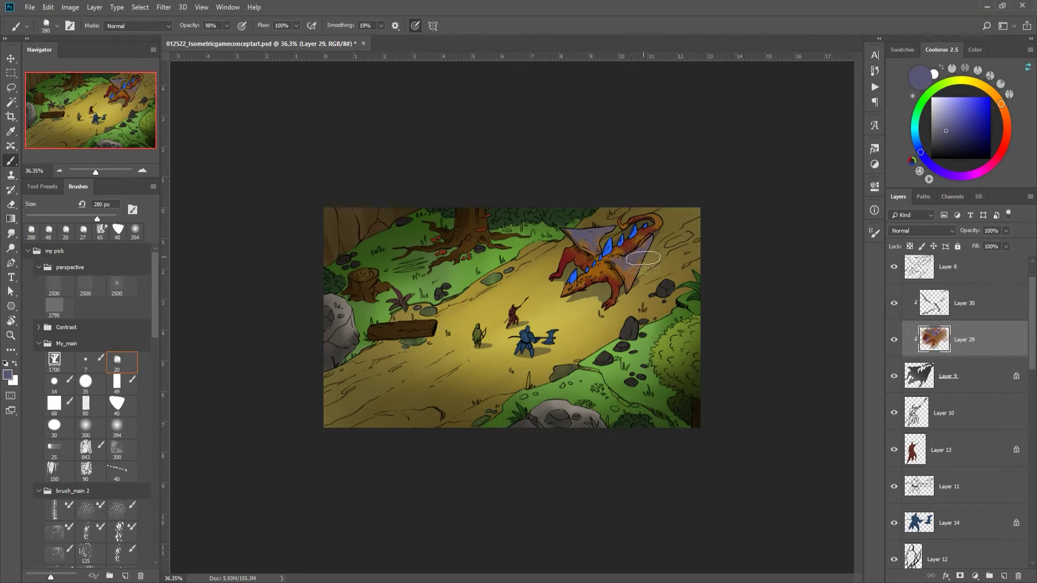
pyautogui.keyDown('alt'); pyautogui.click(576, 278); pyautogui.keyUp('alt')
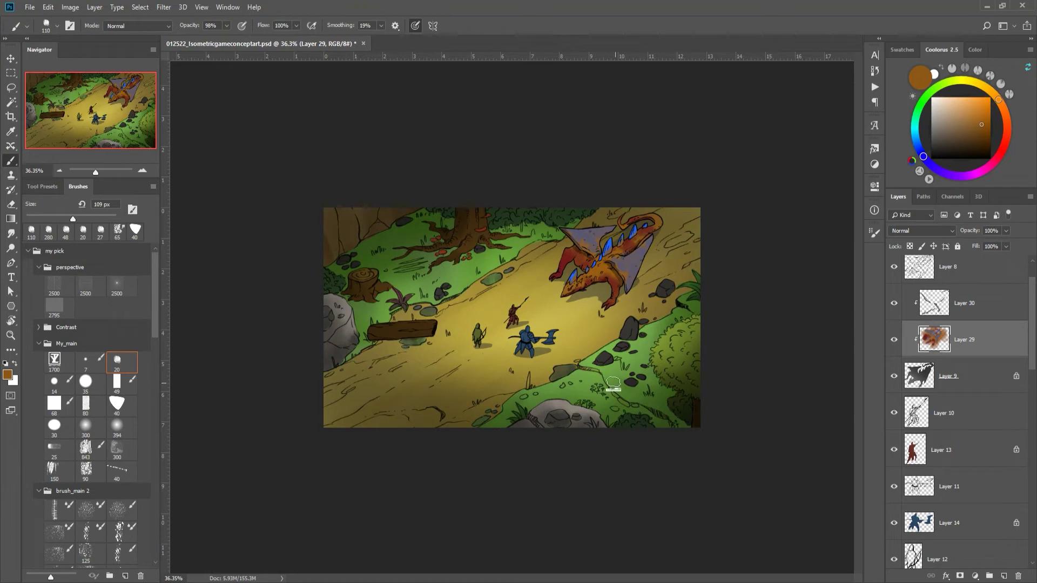
pyautogui.keyDown('ctrl'); pyautogui.click(555, 340); pyautogui.keyUp('ctrl')
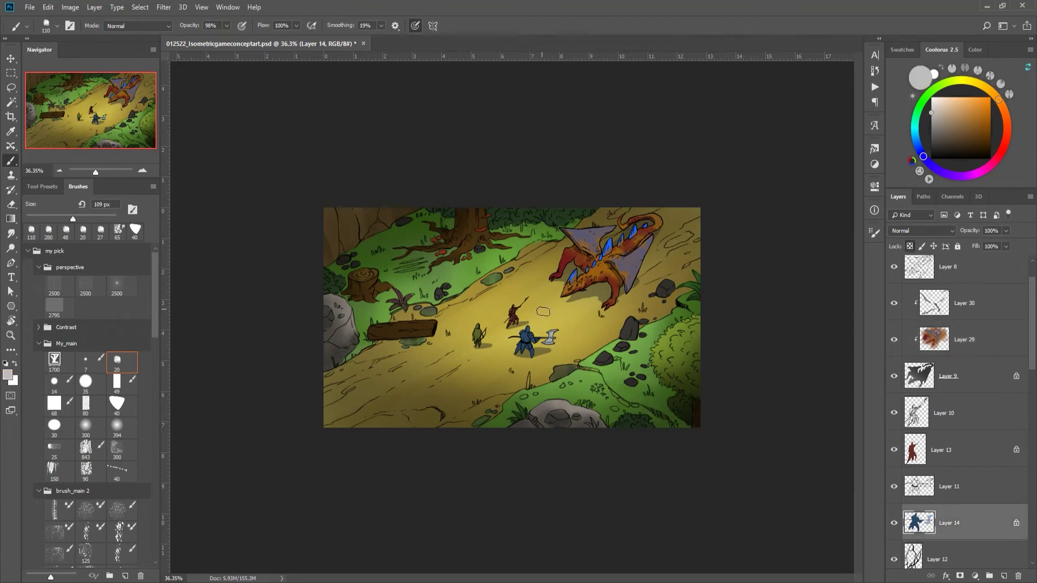
pyautogui.keyDown('ctrl'); pyautogui.click(483, 327); pyautogui.keyUp('ctrl')
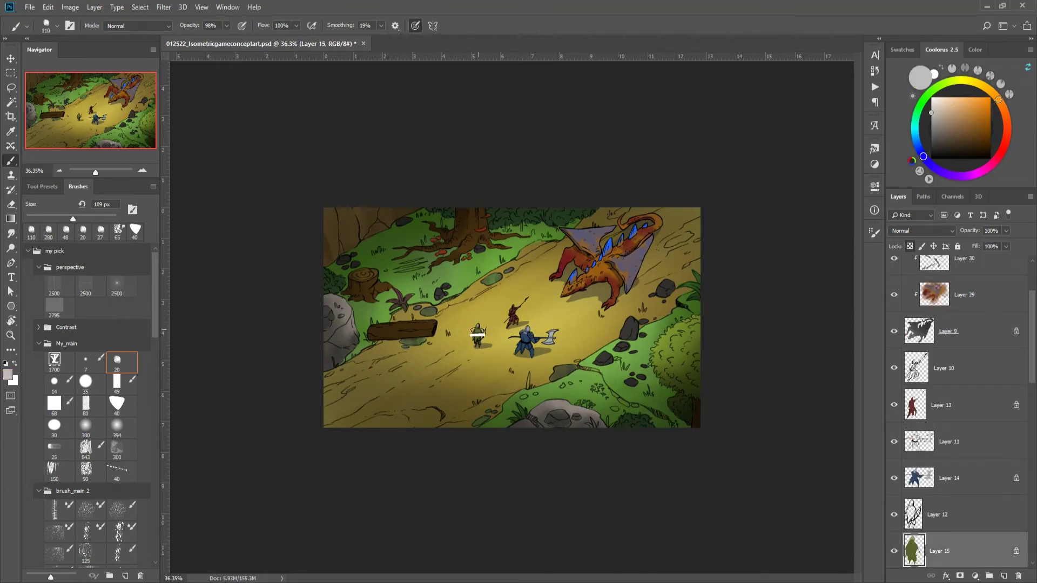
pyautogui.keyDown('ctrl'); pyautogui.click(514, 312); pyautogui.keyUp('ctrl')
pyautogui.keyDown('alt'); pyautogui.click(513, 311); pyautogui.keyUp('alt')
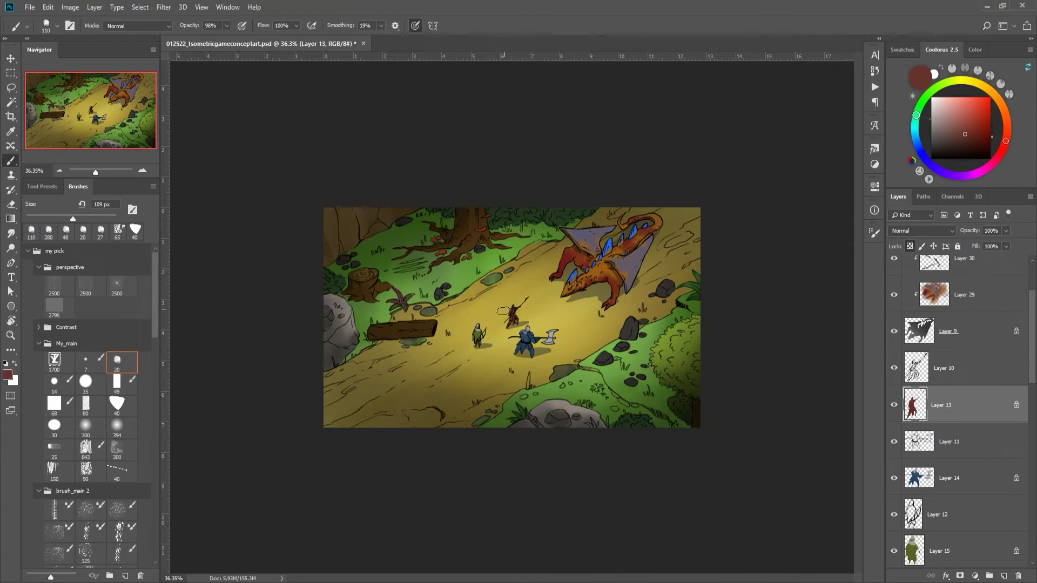
pyautogui.keyDown('alt'); pyautogui.click(511, 306); pyautogui.keyUp('alt')
# Step: Select the yellow path layer with dark olive and a large textured brush
pyautogui.keyDown('ctrl'); pyautogui.click(459, 408); pyautogui.keyUp('ctrl')
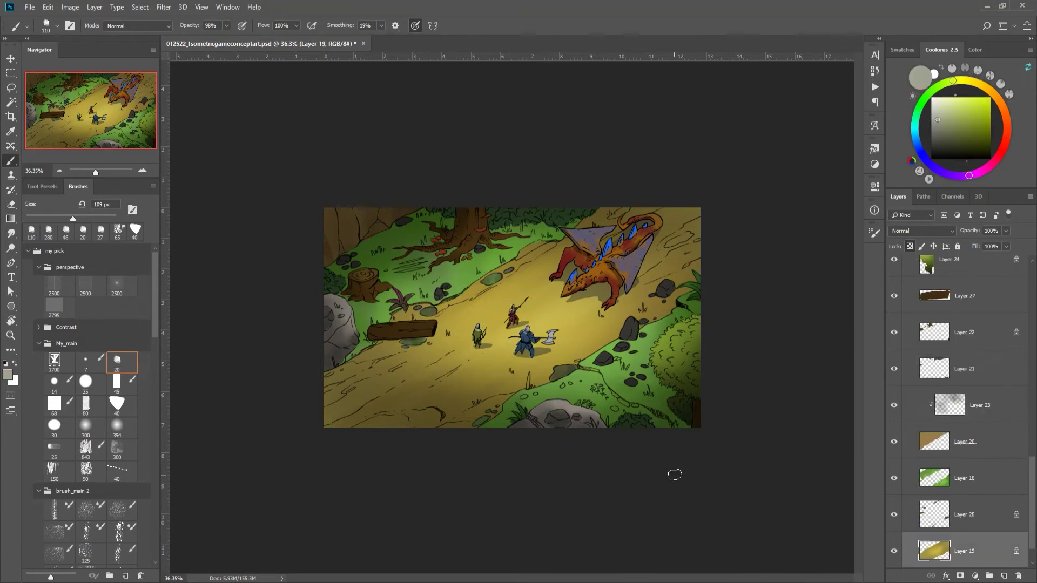
pyautogui.keyDown('alt'); pyautogui.click(442, 398); pyautogui.keyUp('alt')
pyautogui.click(116, 448)
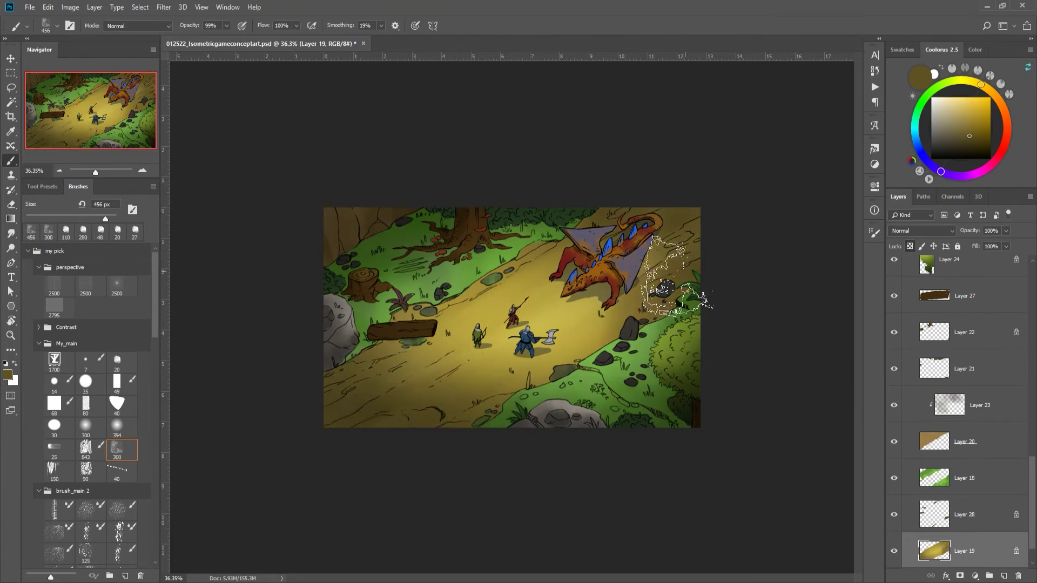
# Step: Lasso light-patch shapes over the grass, path, log and dragon on a new layer
pyautogui.press('l')
pyautogui.moveTo(1032, 336); pyautogui.dragTo(1035, 284)
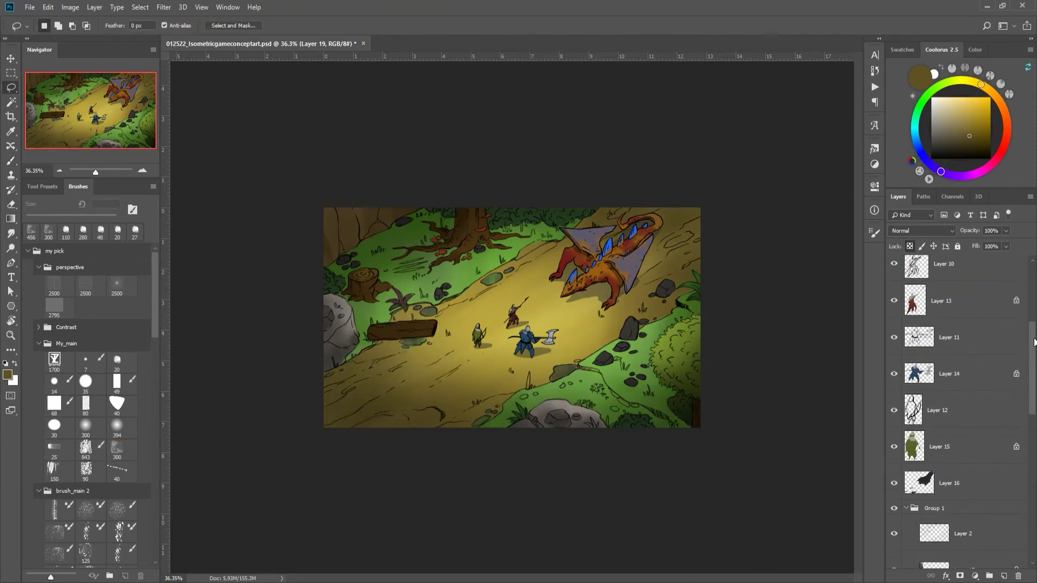
pyautogui.click(1004, 576)
pyautogui.moveTo(367, 415); pyautogui.dragTo(357, 430)
pyautogui.moveTo(360, 374); pyautogui.dragTo(346, 377)
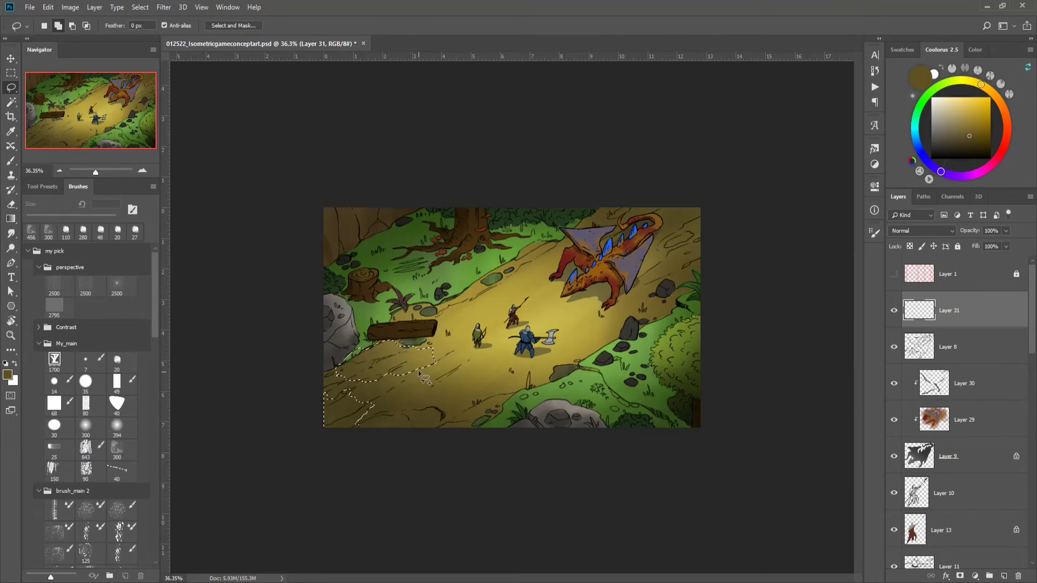
pyautogui.moveTo(473, 289); pyautogui.dragTo(469, 283)
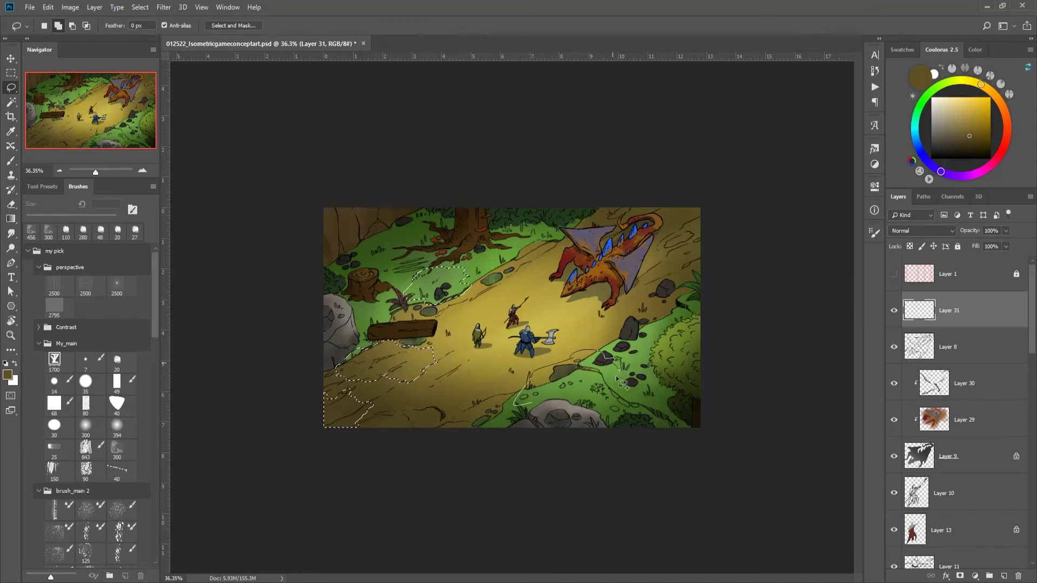
pyautogui.moveTo(587, 356); pyautogui.dragTo(583, 352)
pyautogui.moveTo(462, 416); pyautogui.dragTo(449, 427)
pyautogui.moveTo(643, 324); pyautogui.dragTo(641, 340)
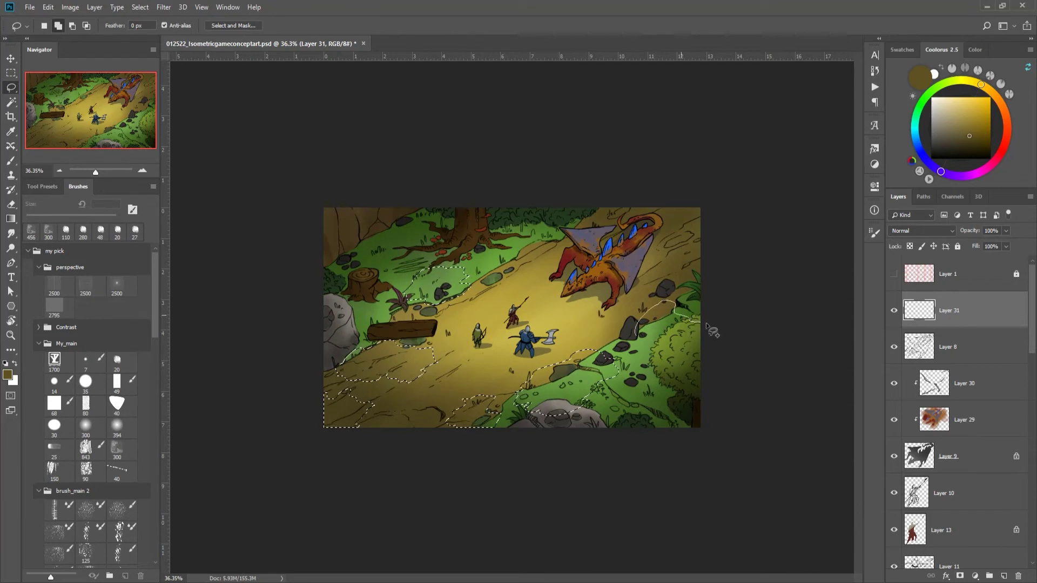
pyautogui.moveTo(669, 263); pyautogui.dragTo(627, 254)
pyautogui.moveTo(540, 233)
pyautogui.mouseDown()
pyautogui.moveTo(532, 265)
pyautogui.moveTo(540, 237)
pyautogui.mouseUp()
# Step: Fill the patches bright yellow, set Linear Dodge (Add) and opacity 36
pyautogui.click(991, 97)
pyautogui.hotkey('alt', 'BackSpace')
pyautogui.click(921, 230)
pyautogui.click(932, 334)
pyautogui.click(921, 231)
pyautogui.click(913, 342)
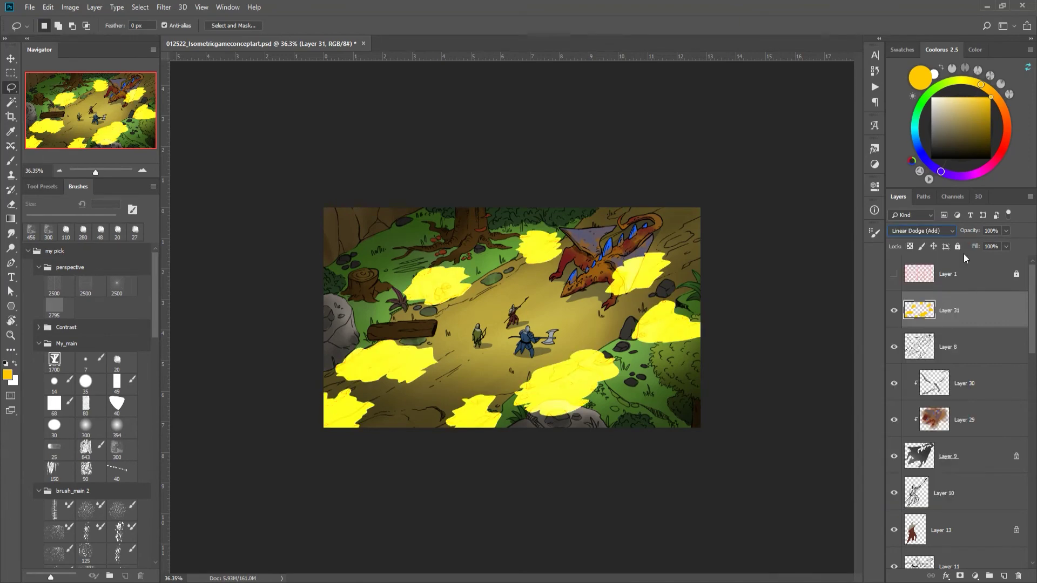
pyautogui.write('36')
# Step: Cycle Layer 31 through Lighten, Hard Light and other modes, ending on Luminosity
pyautogui.click(921, 231)
pyautogui.click(921, 318)
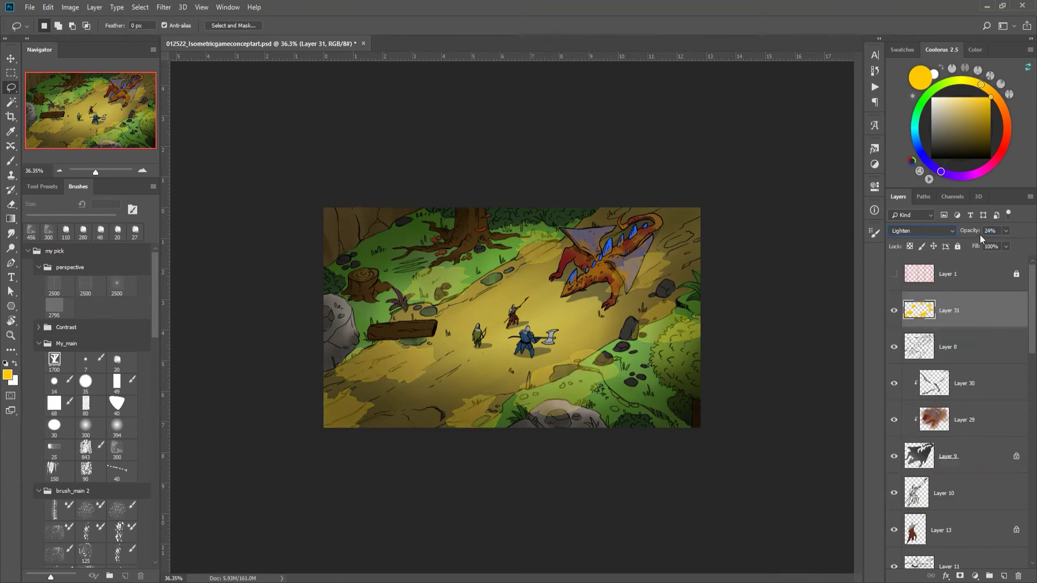
pyautogui.click(940, 231)
pyautogui.press('0')
pyautogui.hotkey('shift', '+')
pyautogui.hotkey('shift', '+')
pyautogui.hotkey('shift', '+')
pyautogui.hotkey('shift', '+')
pyautogui.hotkey('shift', '+')
pyautogui.hotkey('shift', '+')
pyautogui.hotkey('shift', '+')
pyautogui.hotkey('shift', '+')
pyautogui.hotkey('shift', '+')
pyautogui.hotkey('shift', '+')
pyautogui.hotkey('shift', '+')
pyautogui.hotkey('shift', '+')
pyautogui.hotkey('shift', '+')
pyautogui.click(921, 230)
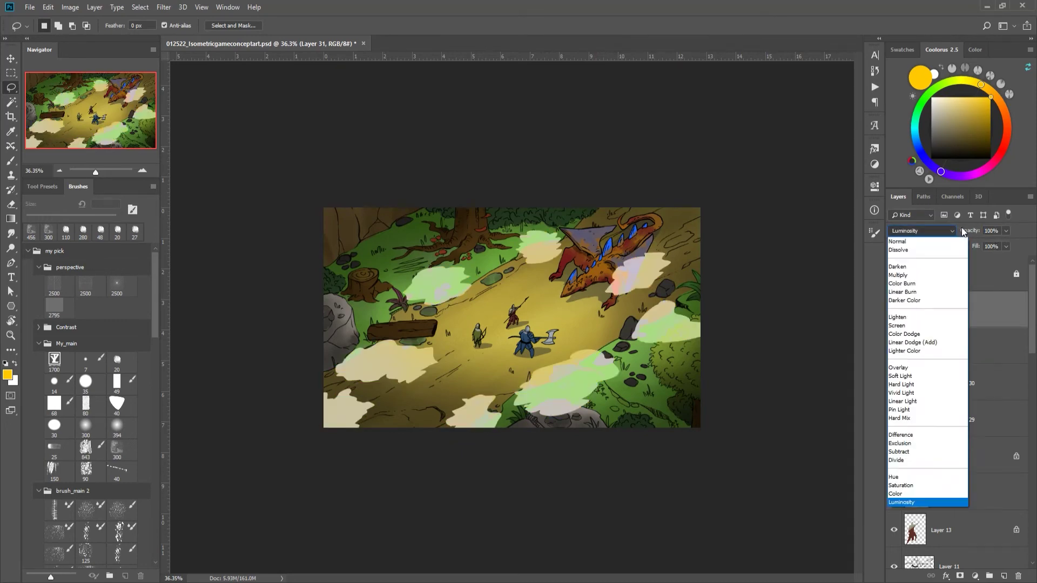
# Step: Set the light patches to Overlay, Gaussian Blur 13.9 px, at 72% opacity
pyautogui.click(921, 230)
pyautogui.click(919, 324)
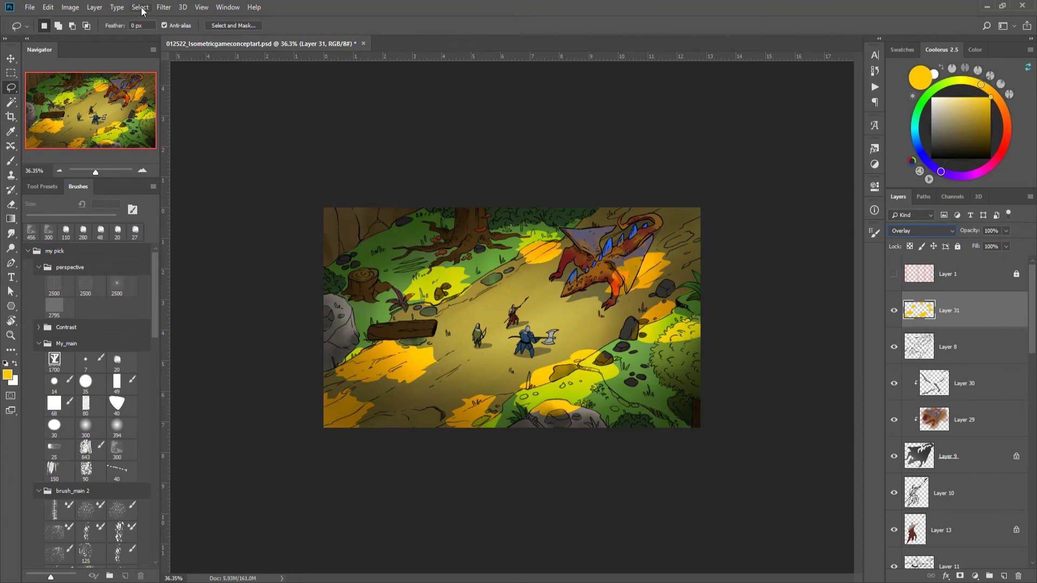
pyautogui.click(163, 7)
pyautogui.click(319, 178)
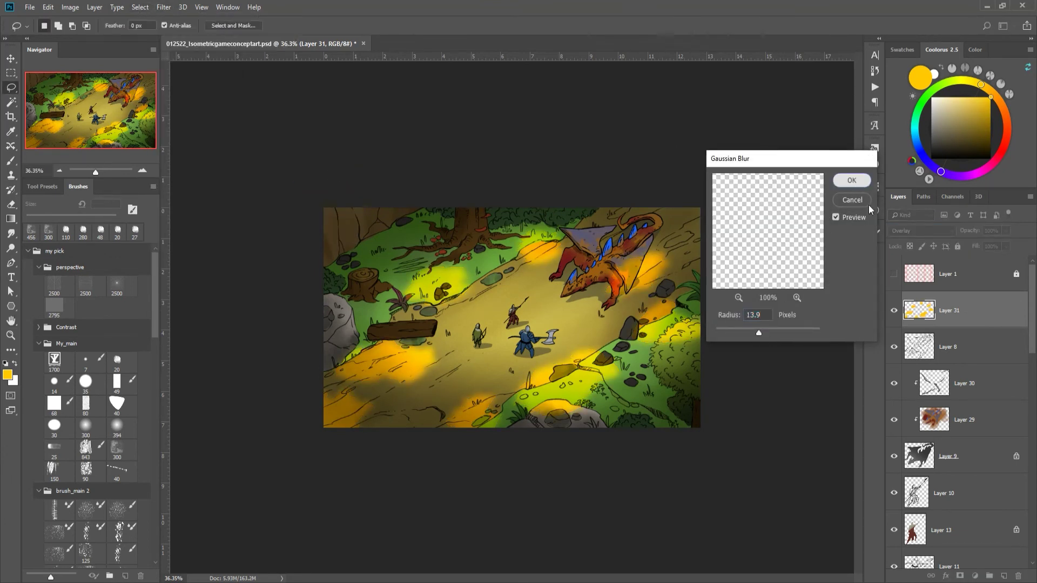
pyautogui.click(851, 180)
pyautogui.moveTo(975, 235); pyautogui.dragTo(958, 232)
# Step: Add a Color Balance layer above Layer 8, pushing midtones toward red
pyautogui.click(951, 347)
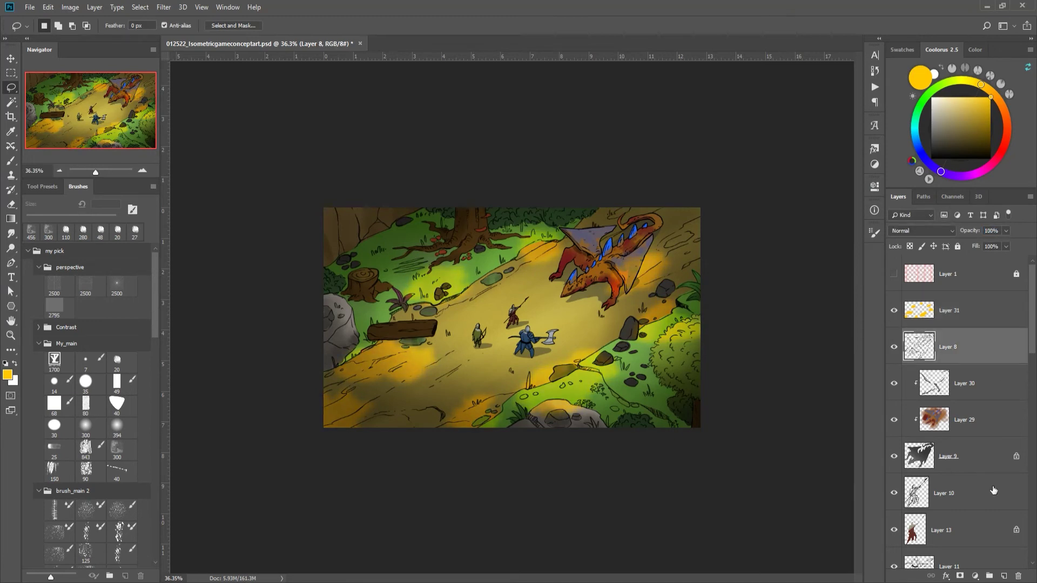
pyautogui.click(977, 577)
pyautogui.click(979, 478)
pyautogui.moveTo(784, 245); pyautogui.dragTo(784, 263)
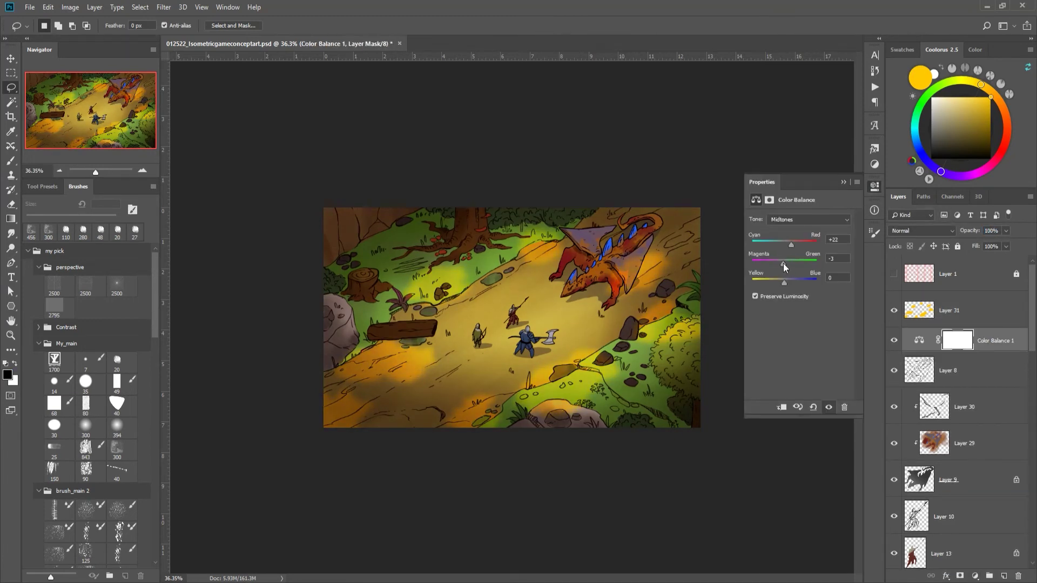
# Step: Place Color Balance 1 above Layer 31 and set the light layer to Multiply at 99% opacity
pyautogui.click(857, 177)
pyautogui.moveTo(967, 311); pyautogui.dragTo(971, 337)
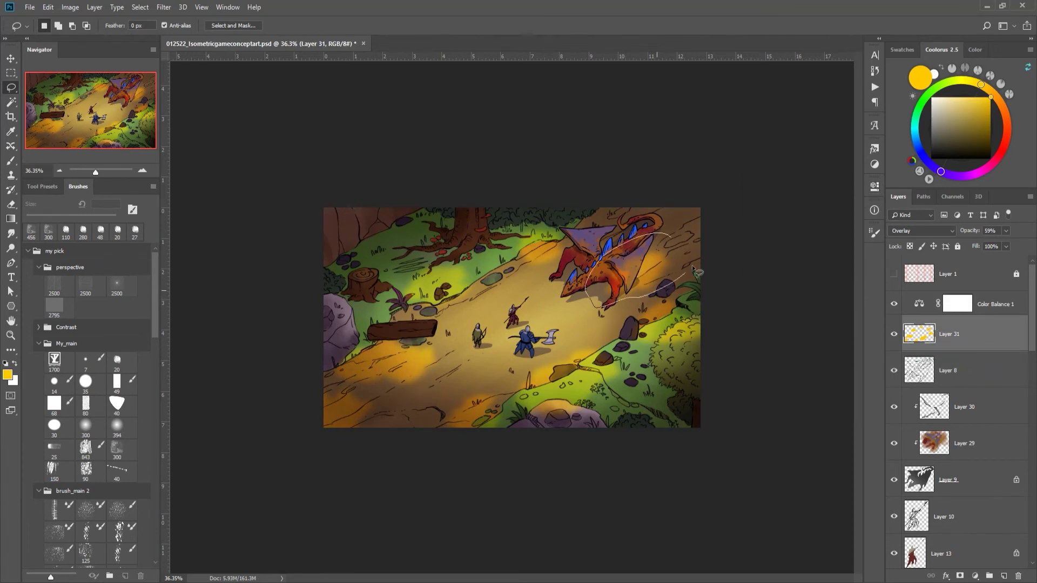
pyautogui.moveTo(697, 229); pyautogui.dragTo(658, 268)
pyautogui.hotkey('ctrl', 'd')
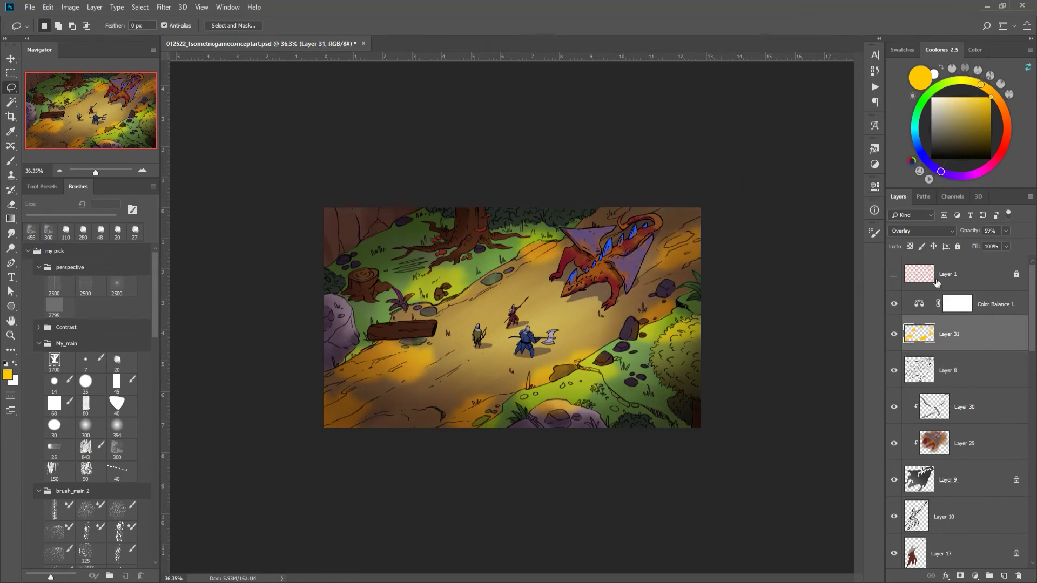
pyautogui.click(951, 229)
pyautogui.click(943, 291)
pyautogui.press('9')
pyautogui.press('9')
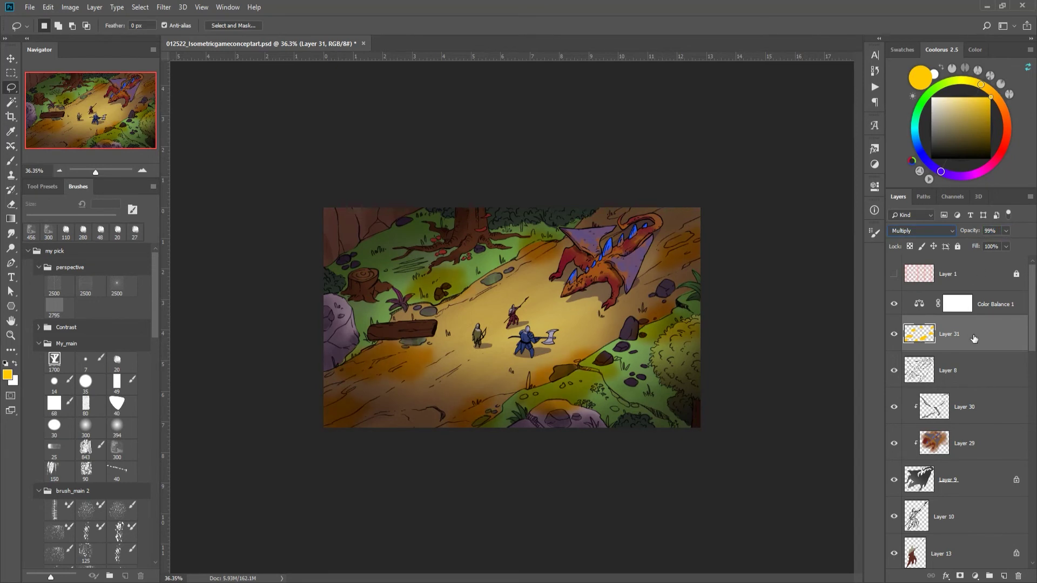
# Step: Darken the layer copy and shift its hue toward green via Hue/Saturation, then lower opacity to 54%
pyautogui.hotkey('ctrl', 'u')
pyautogui.moveTo(732, 303); pyautogui.dragTo(711, 303)
pyautogui.moveTo(732, 245); pyautogui.dragTo(745, 244)
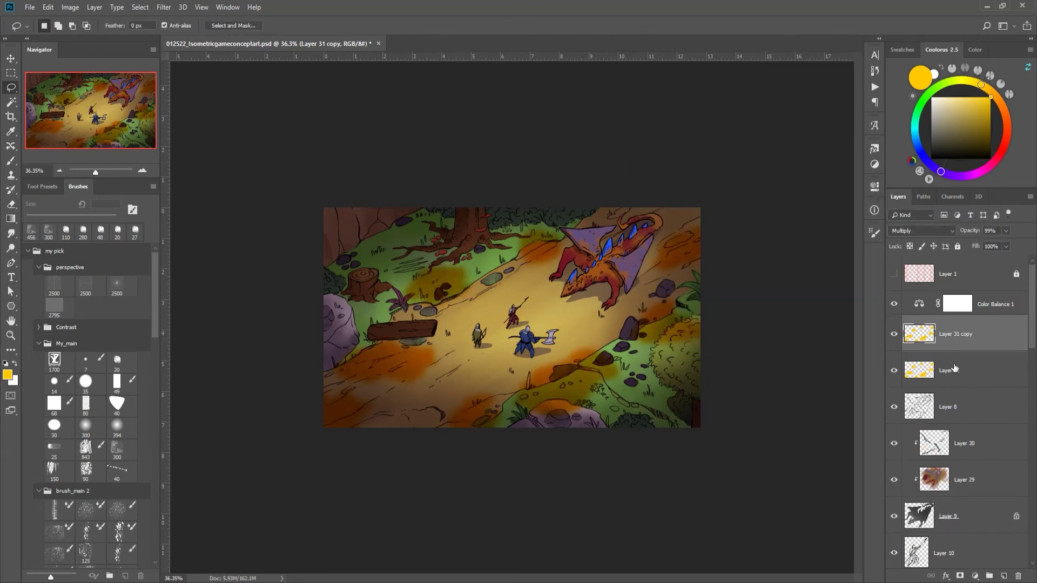
pyautogui.hotkey('ctrl', 'u')
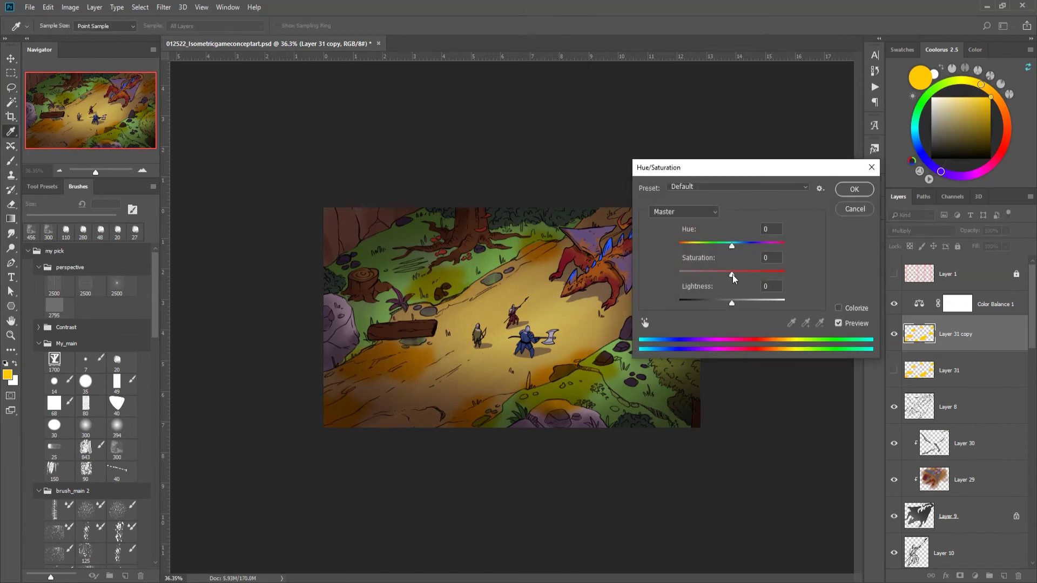
pyautogui.moveTo(732, 303); pyautogui.dragTo(709, 303)
pyautogui.moveTo(732, 244); pyautogui.dragTo(748, 245)
pyautogui.click(854, 189)
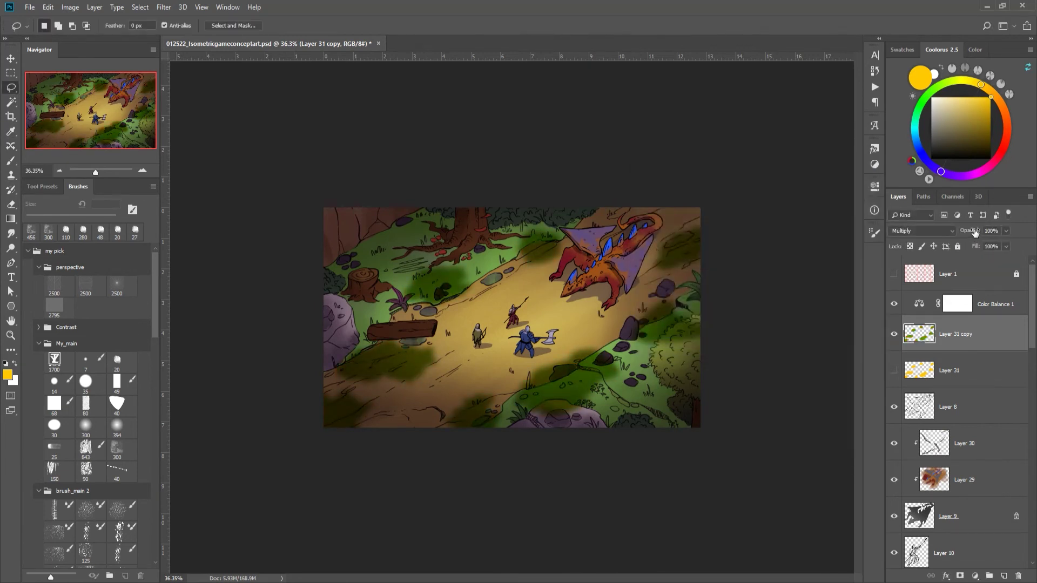
pyautogui.moveTo(969, 230); pyautogui.dragTo(953, 232)
# Step: Switch to the Brush tool and choose a leaf-cluster brush
pyautogui.press('b')
pyautogui.moveTo(155, 292)
pyautogui.mouseDown()
pyautogui.moveTo(152, 514)
pyautogui.moveTo(156, 439)
pyautogui.mouseUp()
pyautogui.click(106, 333)
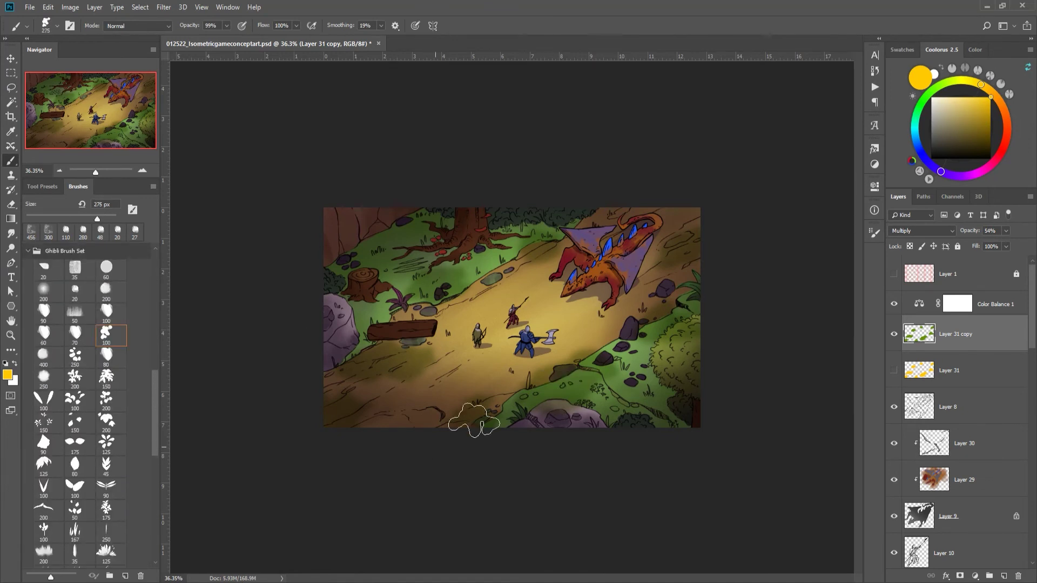
# Step: Set a dark brown colour with the 200 flower brush and clear the shadow layer
pyautogui.keyDown('alt'); pyautogui.click(486, 416); pyautogui.keyUp('alt')
pyautogui.click(75, 355)
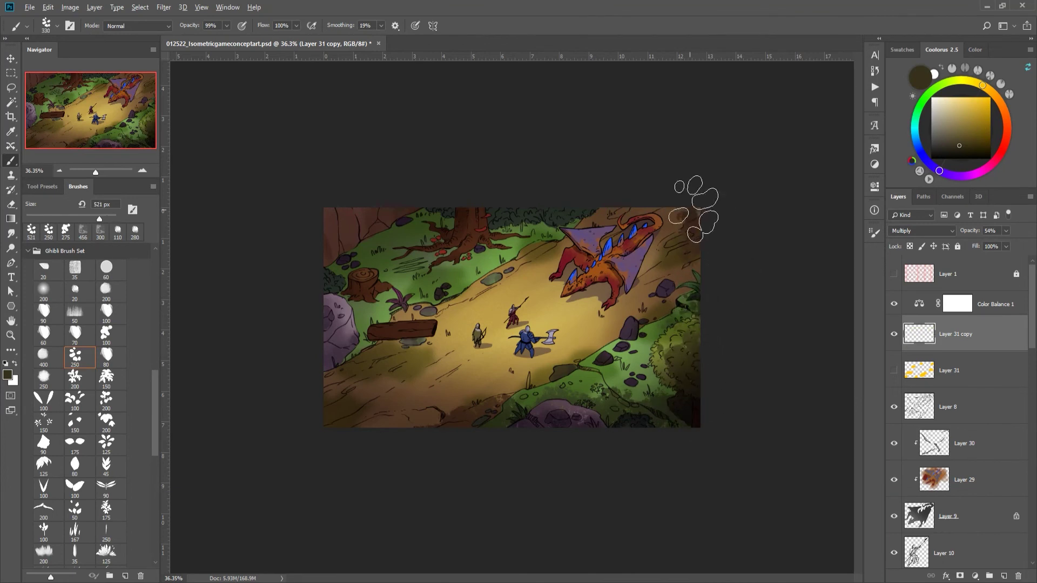
pyautogui.click(106, 399)
pyautogui.press('m')
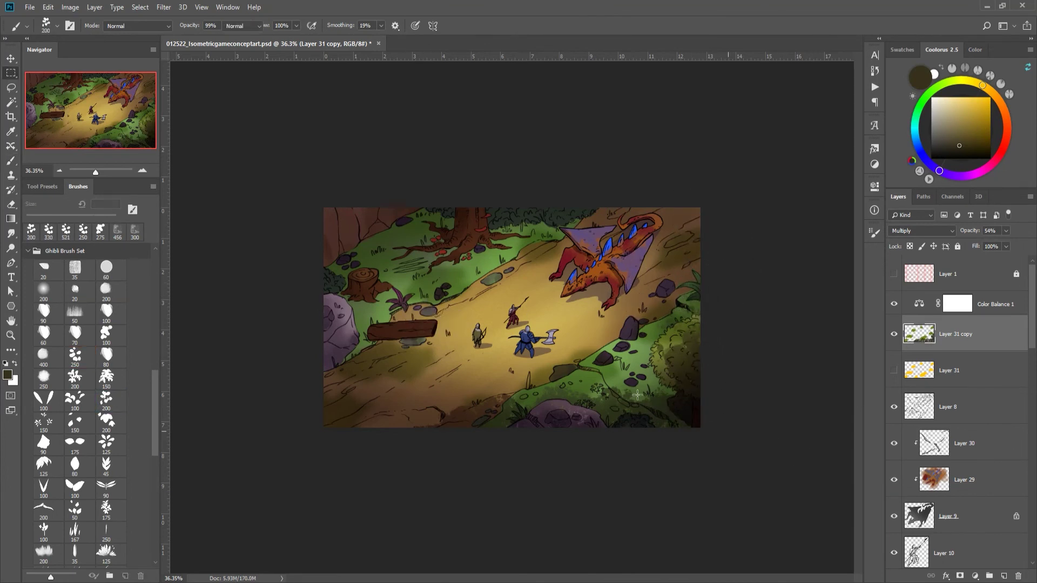
pyautogui.hotkey('ctrl', 'a')
pyautogui.press('Delete')
pyautogui.press('b')
# Step: Paint leafy shadows along the lower canvas, top edge, tree, left rock and stump
pyautogui.moveTo(591, 435); pyautogui.dragTo(649, 429)
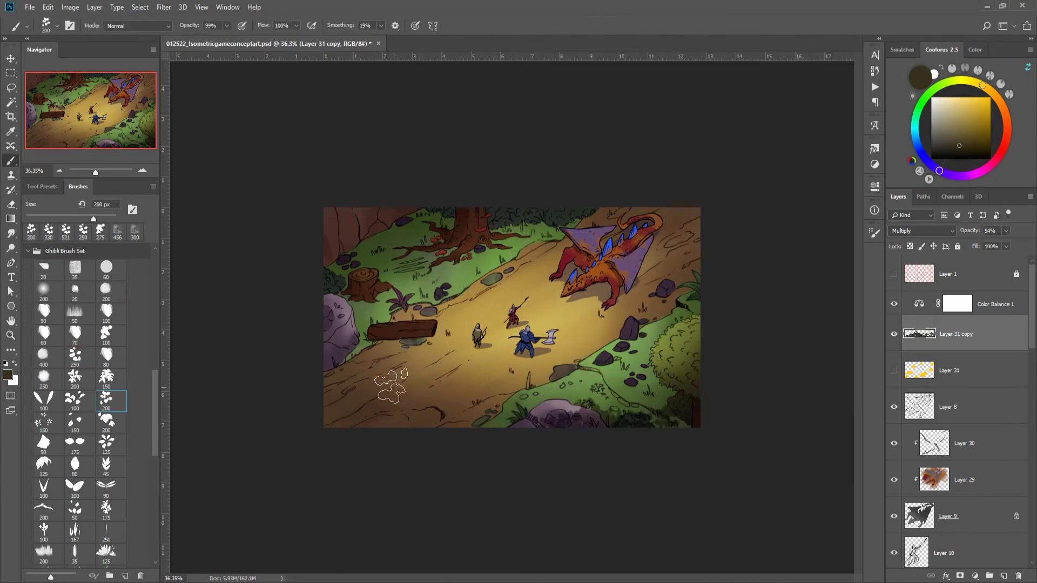
pyautogui.moveTo(416, 394); pyautogui.dragTo(320, 304)
pyautogui.moveTo(382, 213)
pyautogui.mouseDown()
pyautogui.moveTo(359, 231)
pyautogui.moveTo(463, 215)
pyautogui.moveTo(521, 181)
pyautogui.mouseUp()
pyautogui.moveTo(479, 209); pyautogui.dragTo(454, 209)
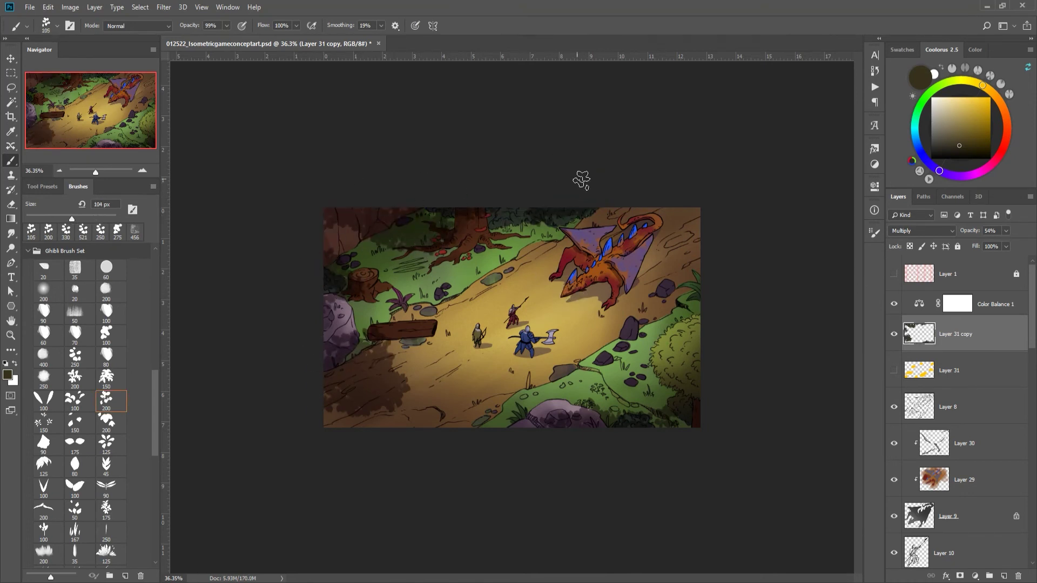
pyautogui.moveTo(455, 288)
pyautogui.mouseDown()
pyautogui.moveTo(421, 310)
pyautogui.moveTo(449, 302)
pyautogui.mouseUp()
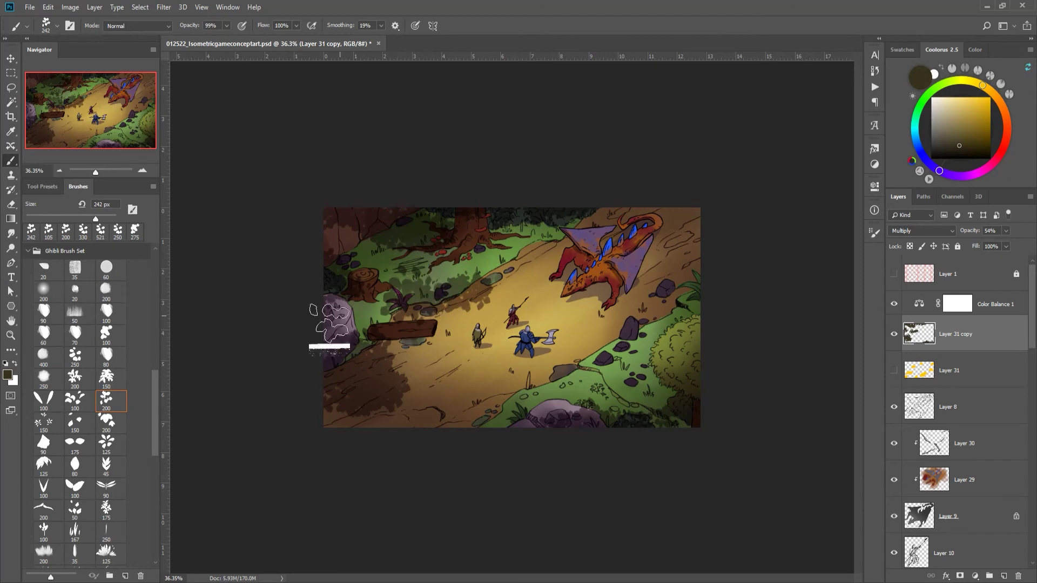
# Step: Paint foliage shadows across the right hillside with a 200 px leaf brush
pyautogui.scroll(-1, 154, 406)
pyautogui.click(106, 316)
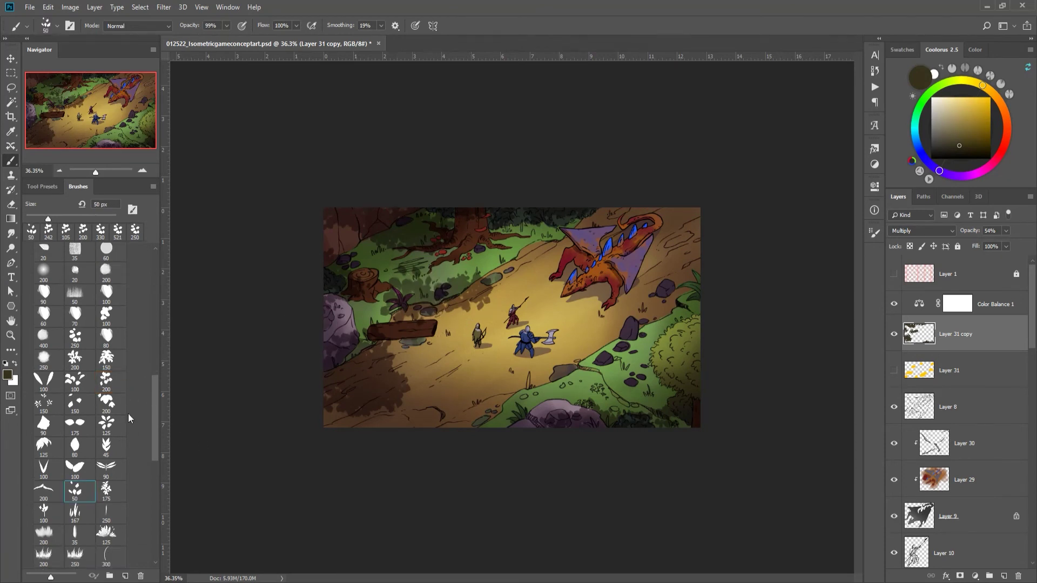
pyautogui.moveTo(487, 283); pyautogui.dragTo(524, 286)
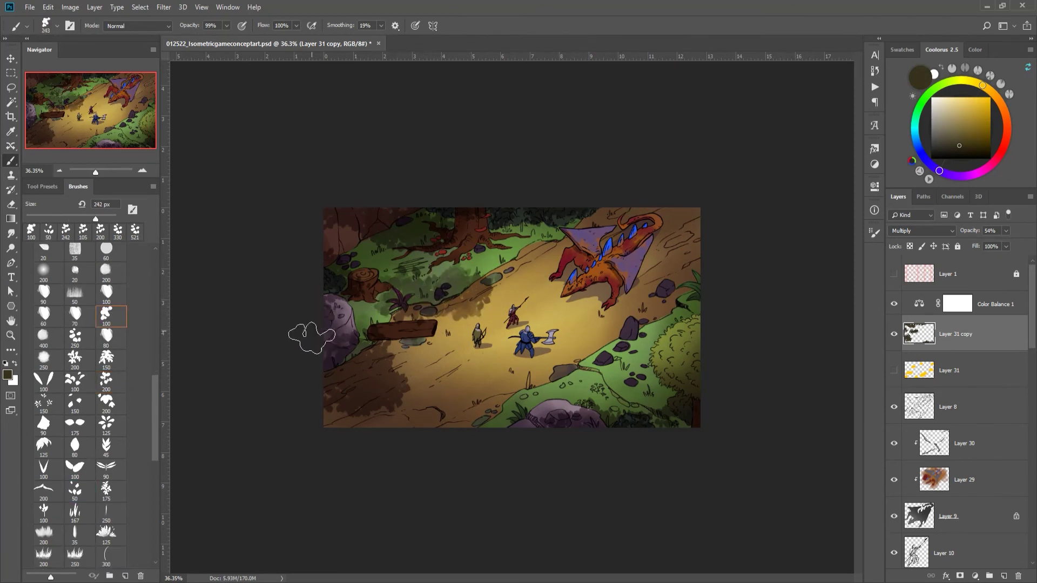
pyautogui.click(106, 359)
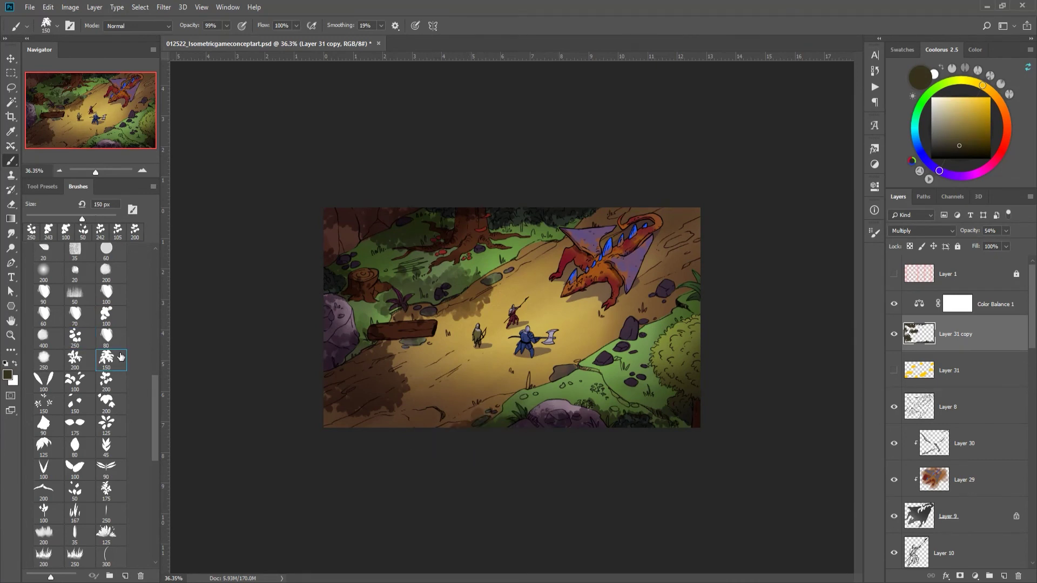
pyautogui.press('.')
pyautogui.moveTo(622, 389)
pyautogui.mouseDown()
pyautogui.moveTo(694, 370)
pyautogui.moveTo(699, 213)
pyautogui.mouseUp()
pyautogui.click(182, 7)
pyautogui.moveTo(223, 134)
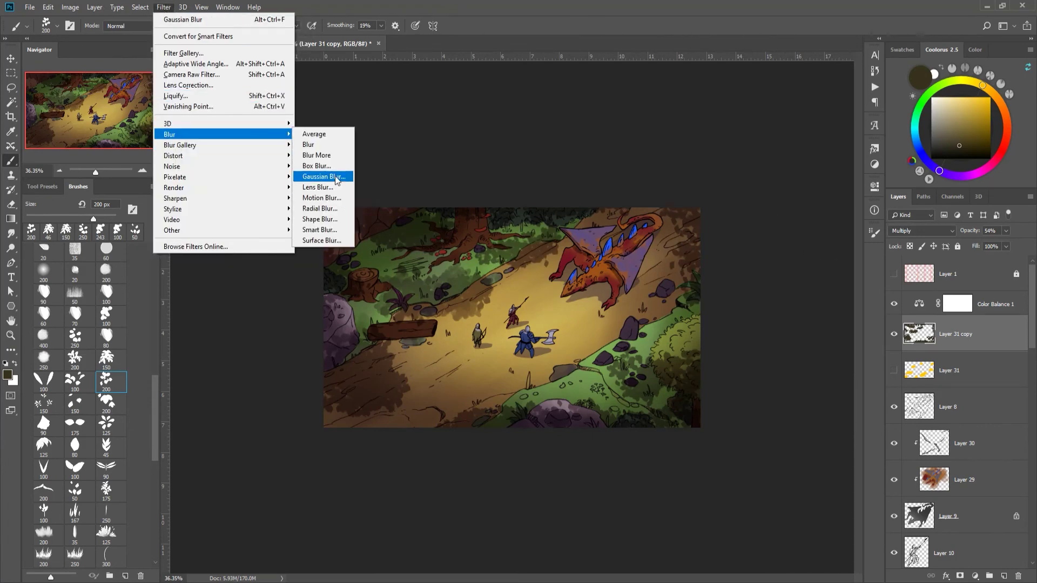
# Step: Apply a 9.6 px Gaussian Blur to the leafy shadows on Layer 31 copy
pyautogui.click(325, 176)
pyautogui.press('Return')
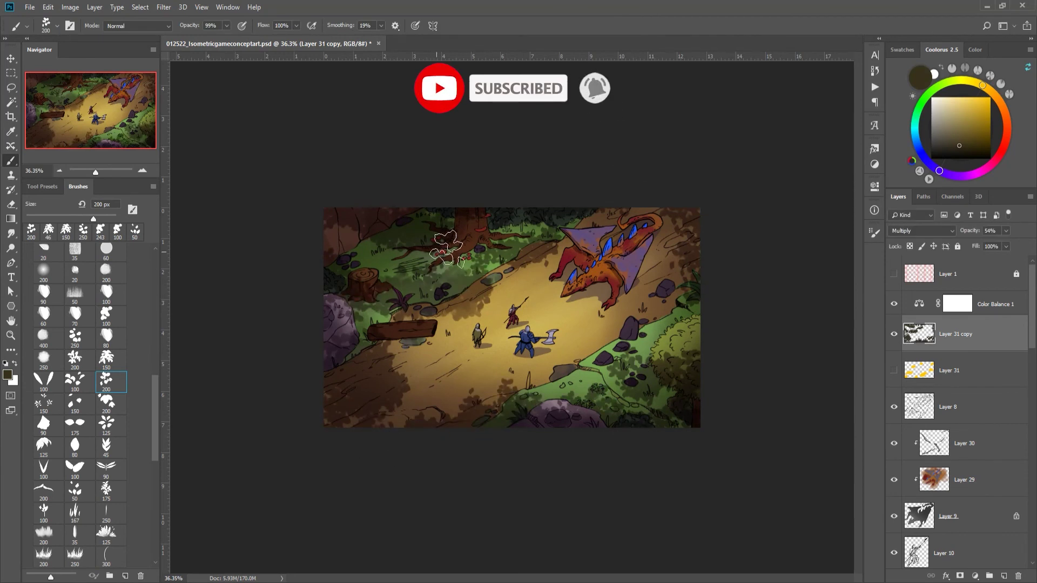
pyautogui.click(163, 7)
pyautogui.click(346, 177)
pyautogui.press('Return')
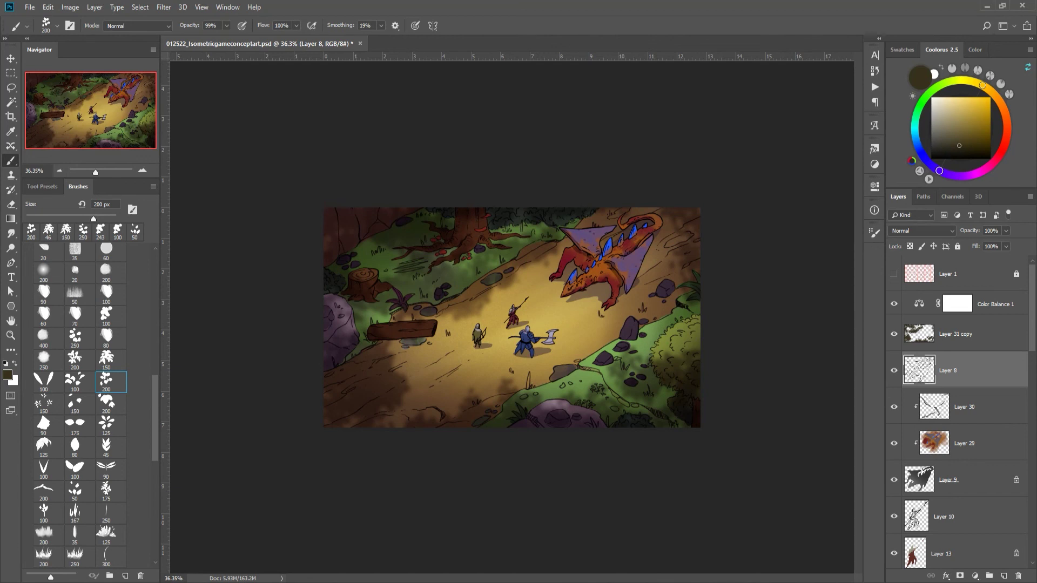
pyautogui.scroll(2, 767, 280)
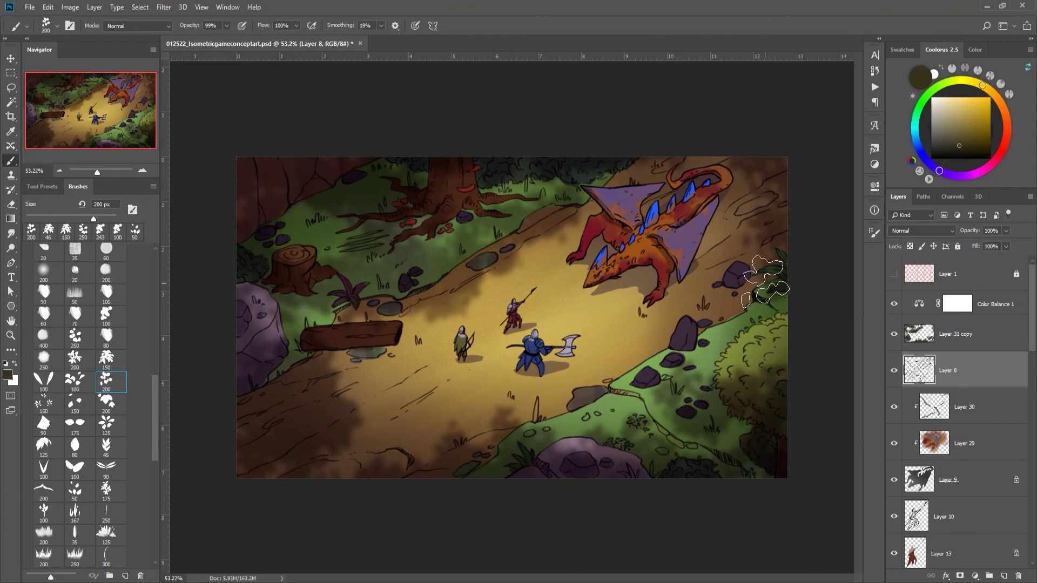